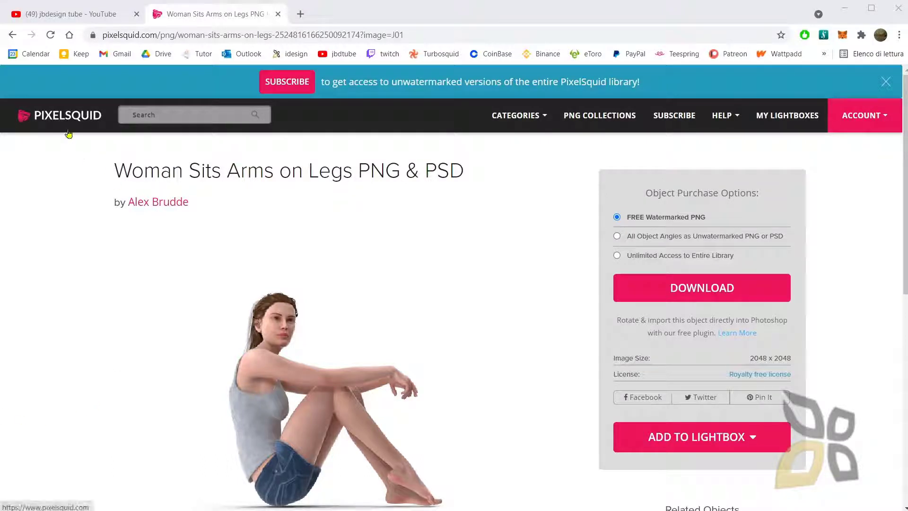
# Step: Search the web for pixelsquid in a new browser tab and open the PixelSquid homepage
pyautogui.click(300, 13)
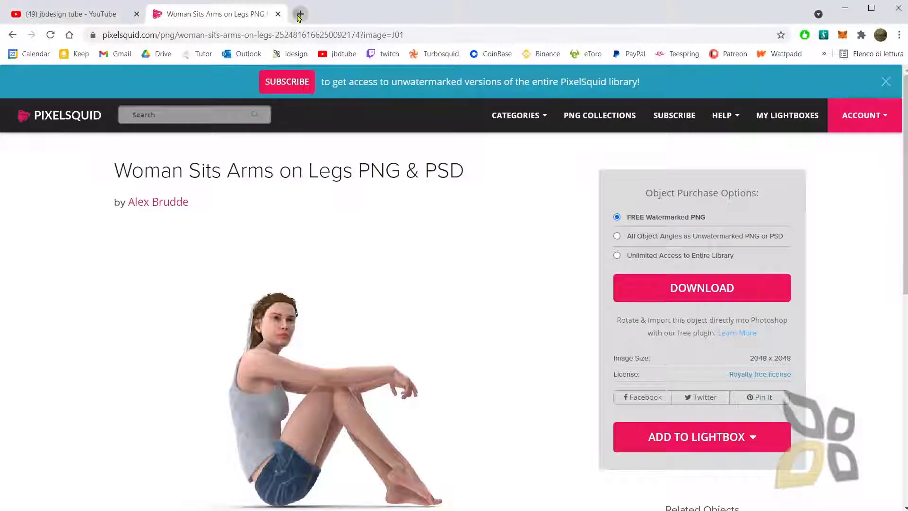
pyautogui.write('pie')
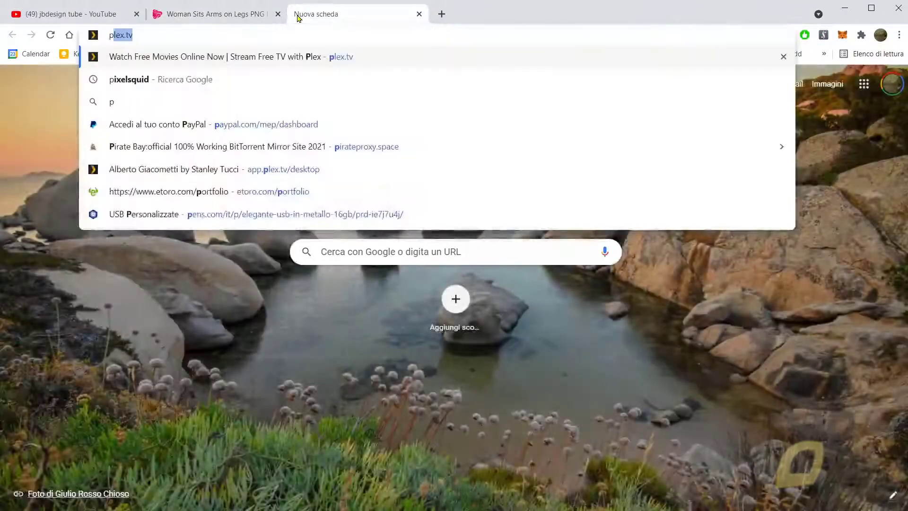
pyautogui.write('xel')
pyautogui.press('Delete')
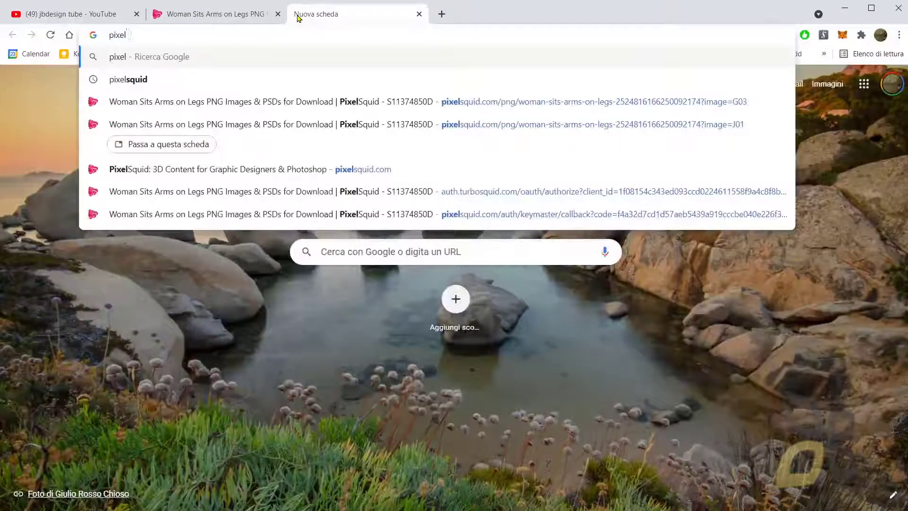
pyautogui.write('squid')
pyautogui.press('Return')
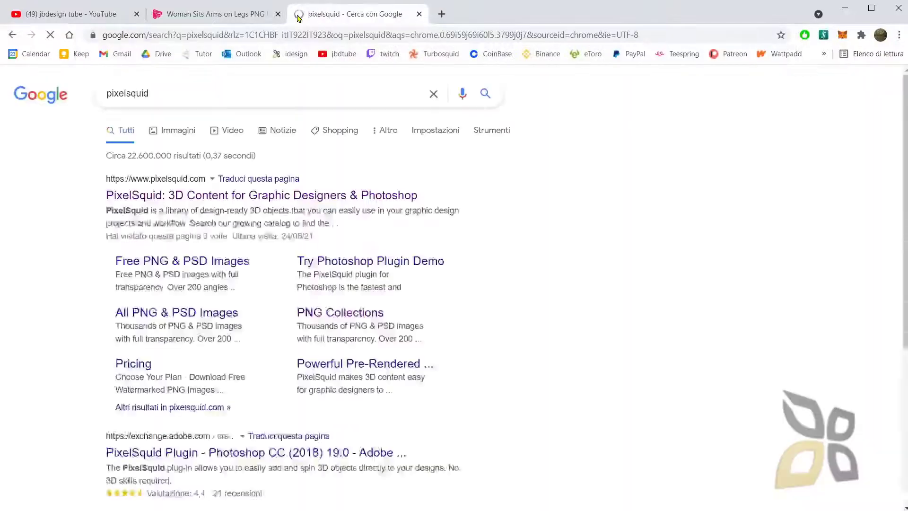
pyautogui.click(258, 203)
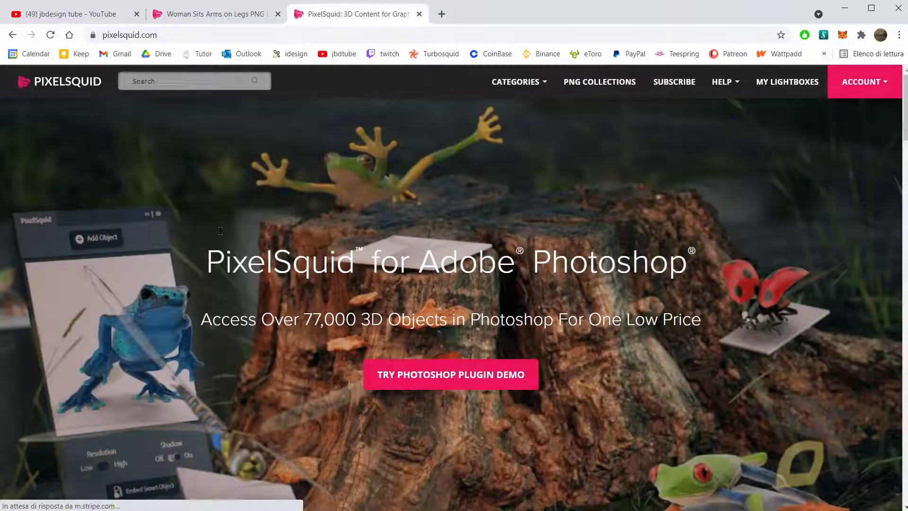
pyautogui.doubleClick(133, 35)
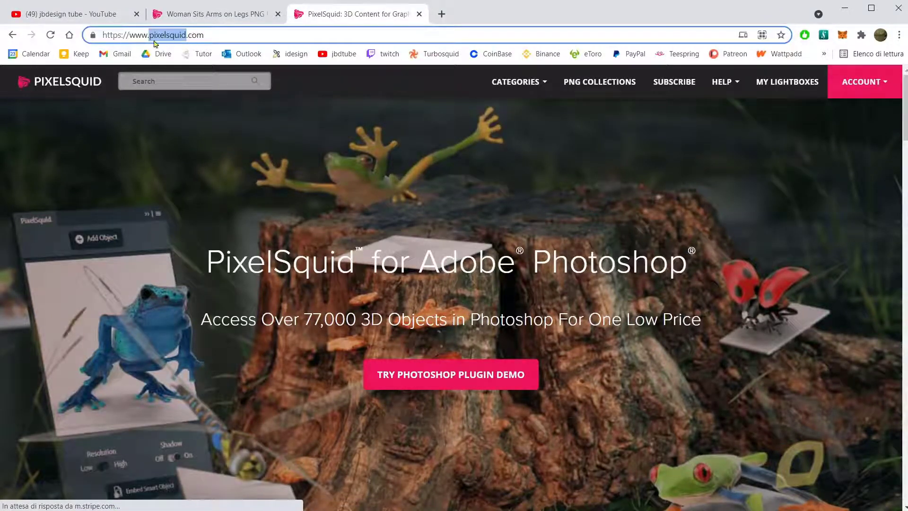
pyautogui.click(12, 35)
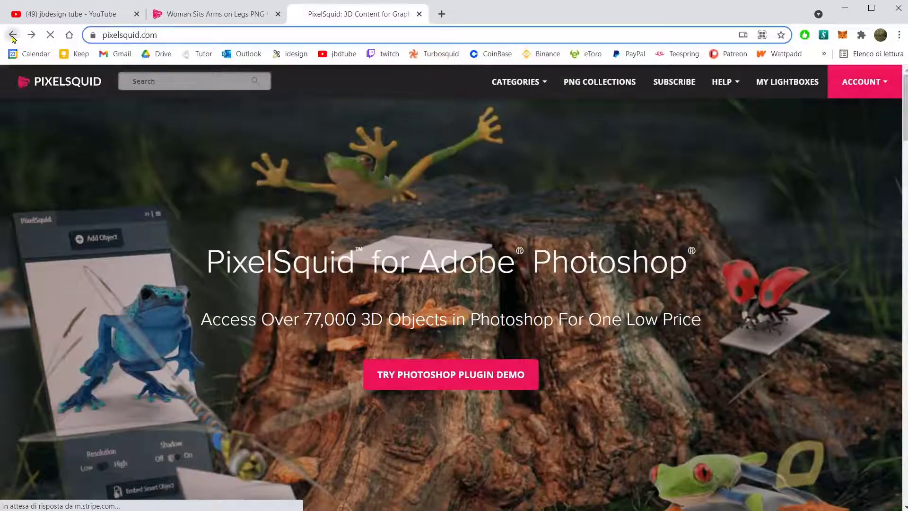
pyautogui.click(31, 34)
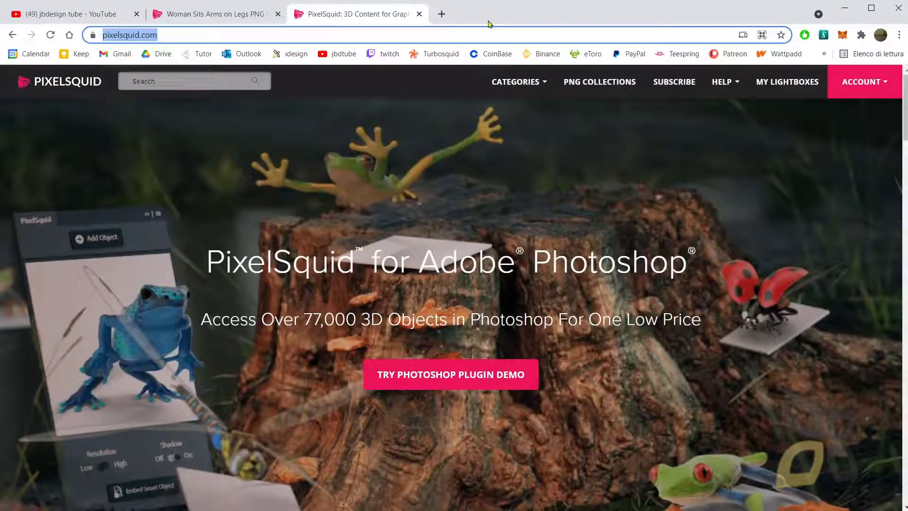
# Step: Open the Architecture category and look through its PNG and PSD objects
pyautogui.click(541, 87)
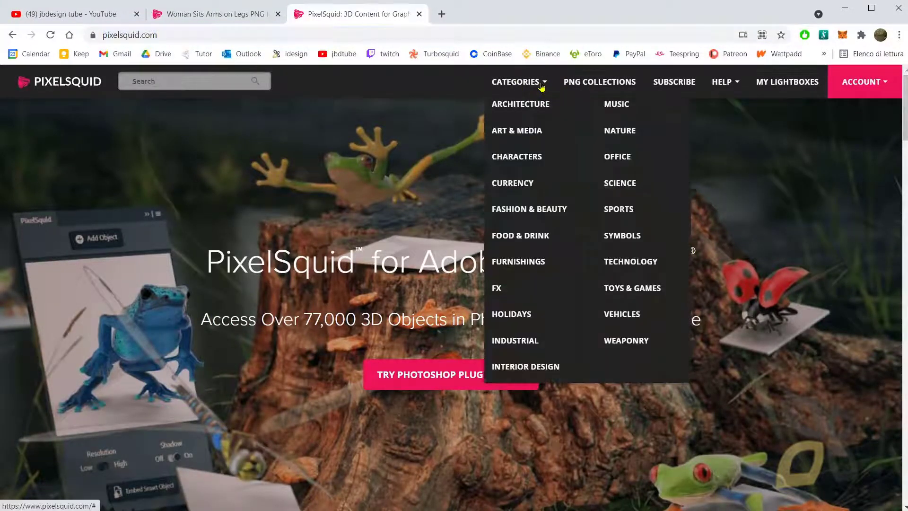
pyautogui.click(515, 106)
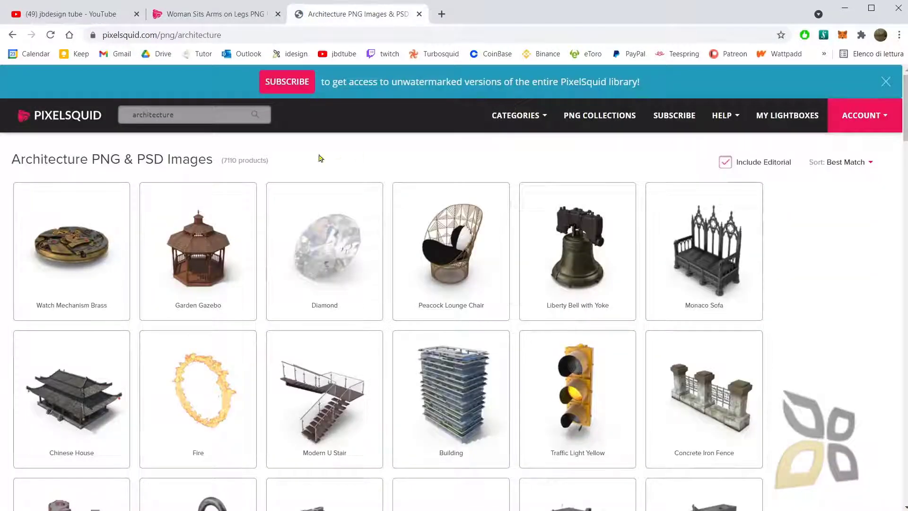
pyautogui.scroll(-5, 421, 260)
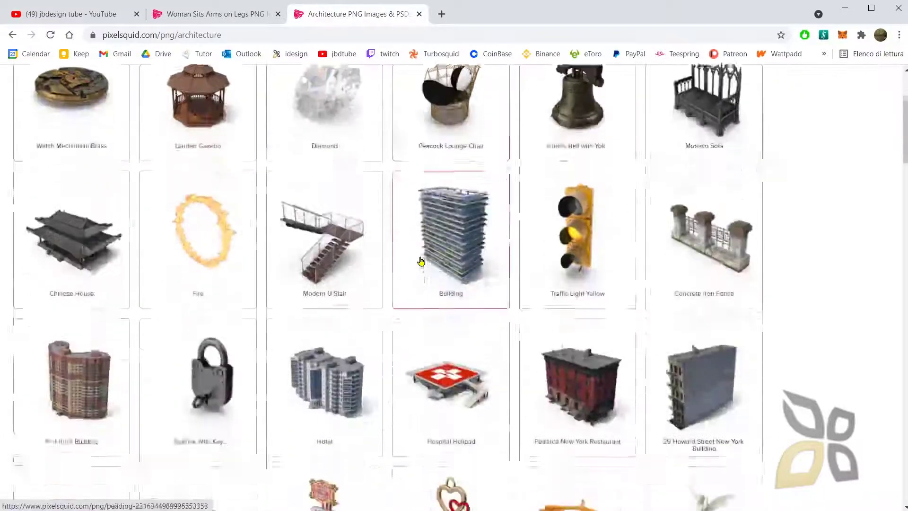
pyautogui.scroll(-10, 421, 259)
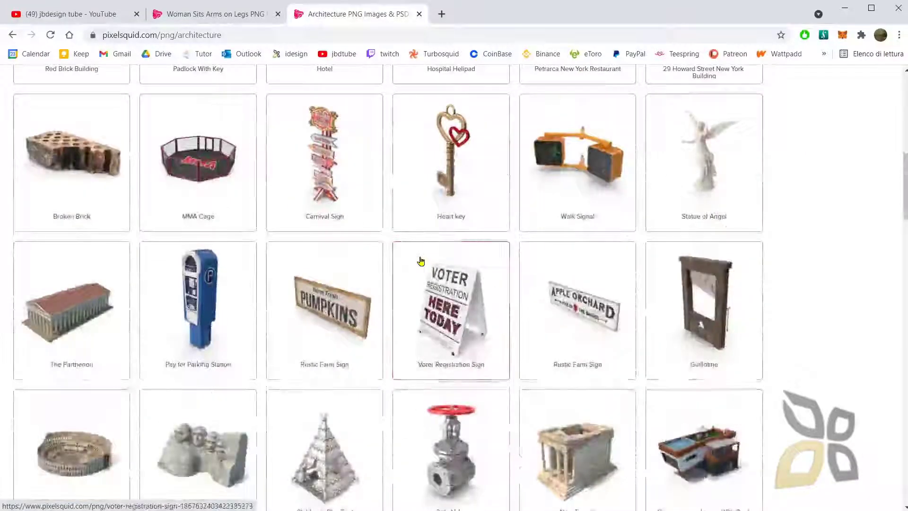
pyautogui.scroll(2, 208, 265)
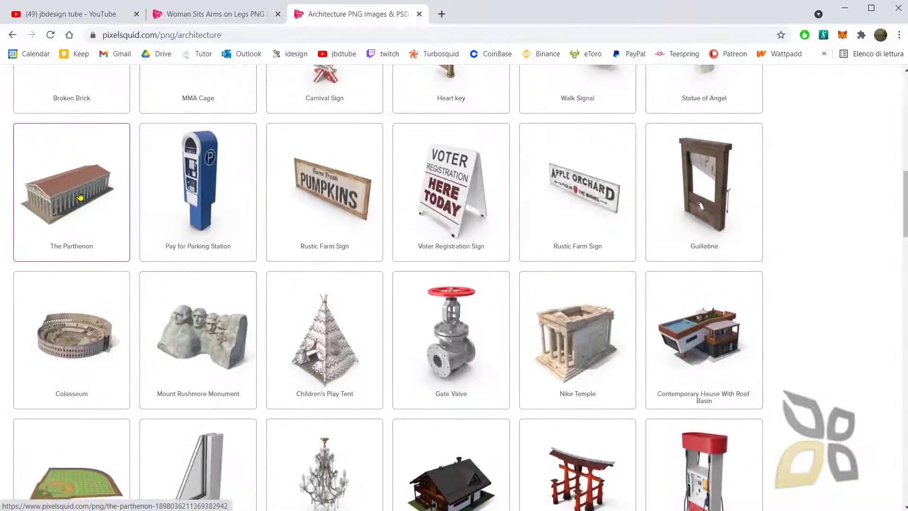
pyautogui.scroll(-10, 284, 297)
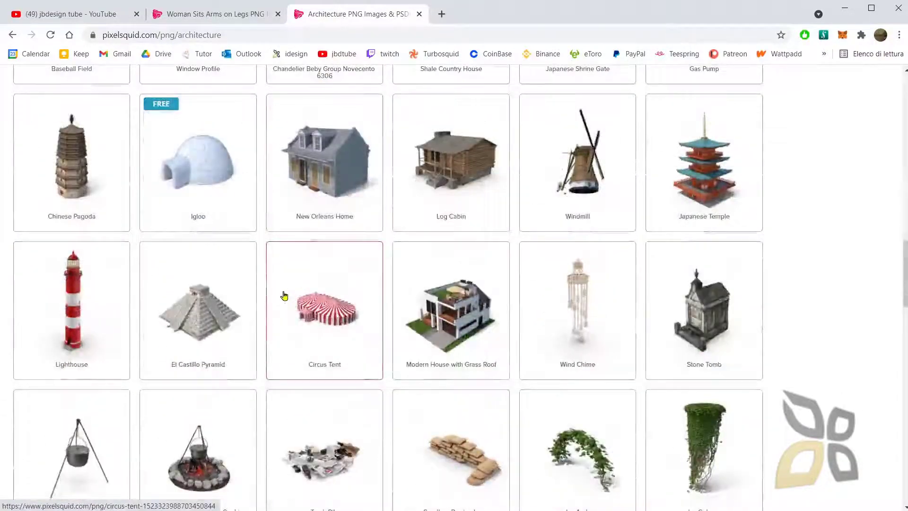
# Step: Search the PixelSquid library for eiffel and open the Eiffel Tower object
pyautogui.scroll(4, 284, 295)
pyautogui.scroll(20, 283, 295)
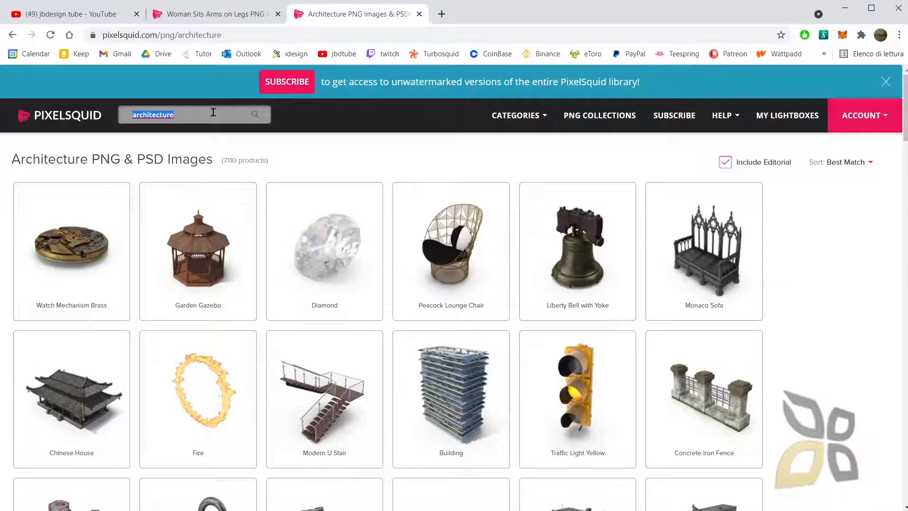
pyautogui.write('eiffel')
pyautogui.press('Return')
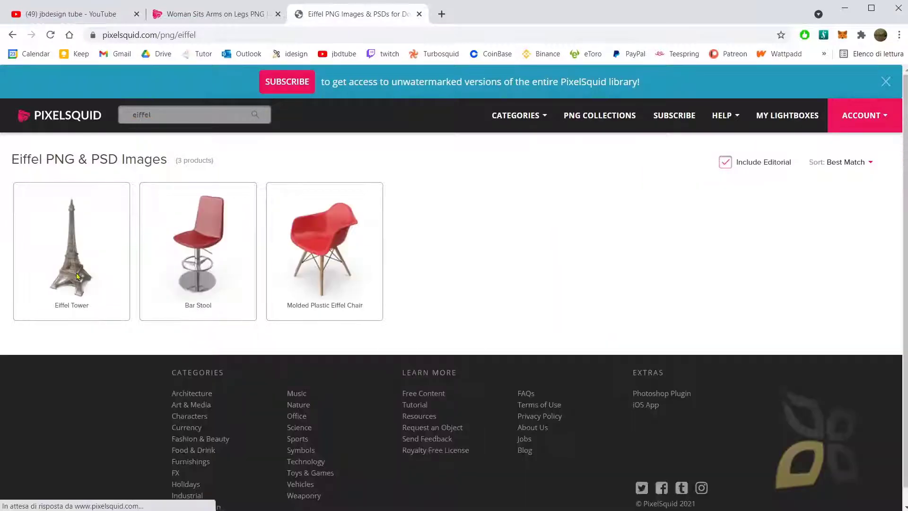
pyautogui.click(70, 271)
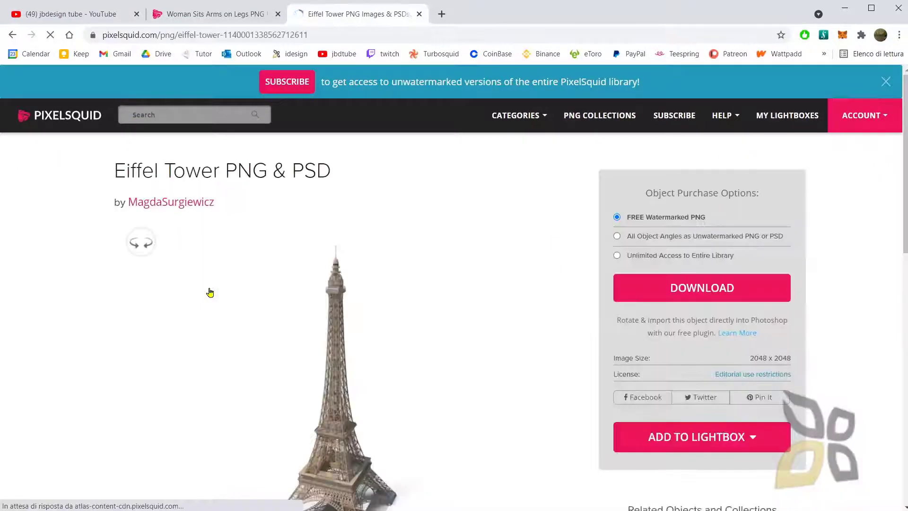
# Step: Load all camera angles of the Eiffel Tower and rotate it to a level, frontal view
pyautogui.click(141, 242)
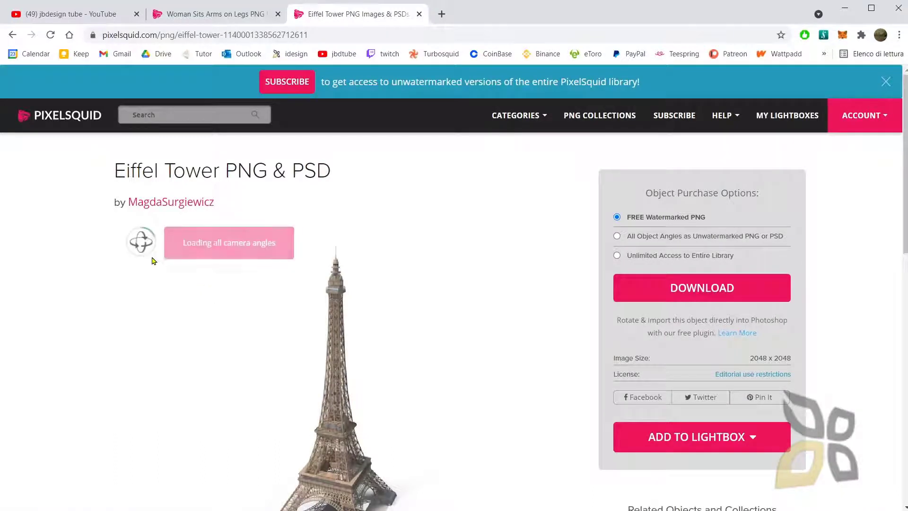
pyautogui.scroll(-1, 160, 263)
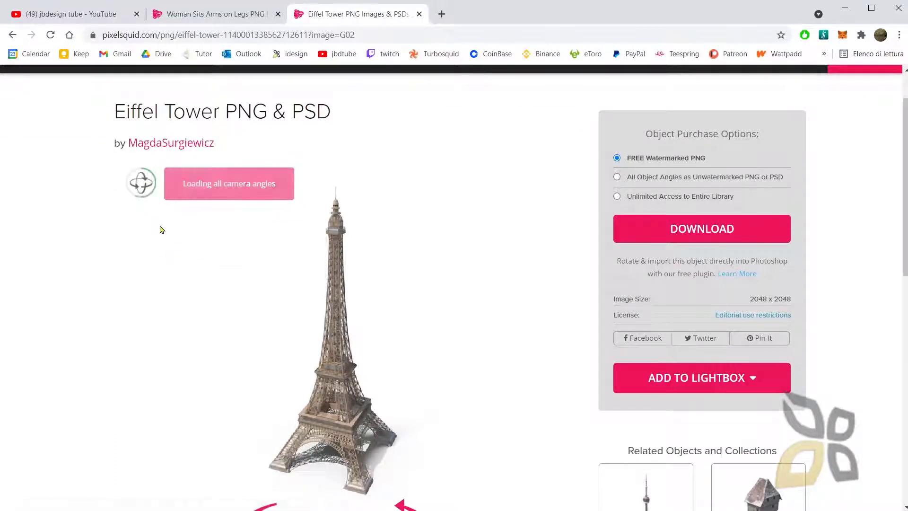
pyautogui.scroll(-1, 160, 227)
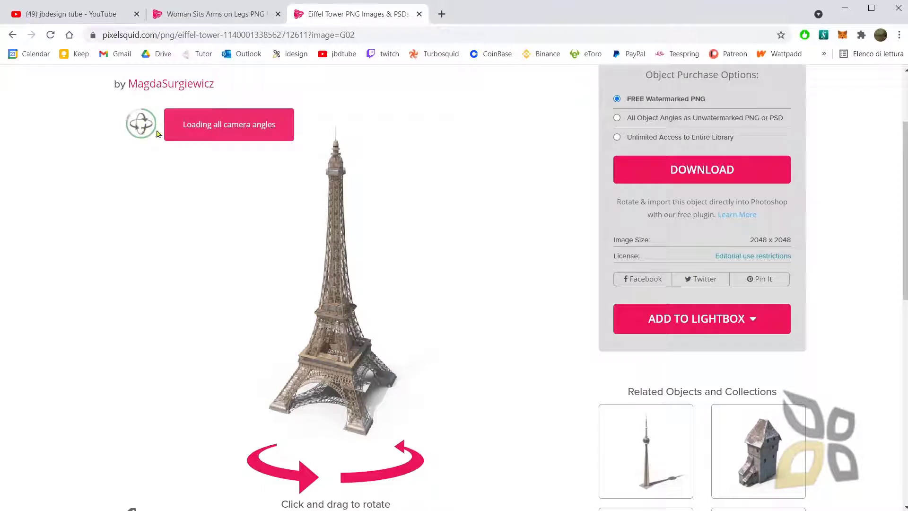
pyautogui.moveTo(332, 354); pyautogui.dragTo(348, 335)
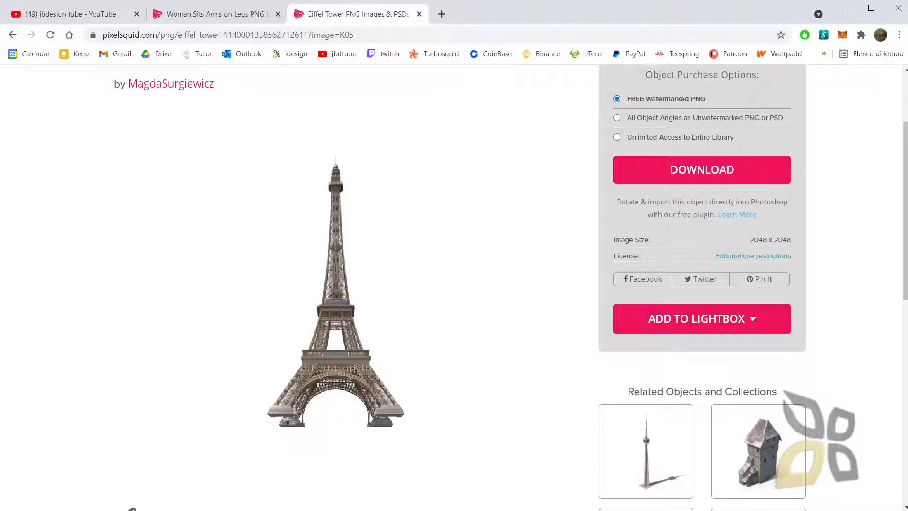
# Step: Download the rotated Eiffel Tower as a free watermarked PNG, accepting the editorial use restrictions
pyautogui.scroll(1, 831, 304)
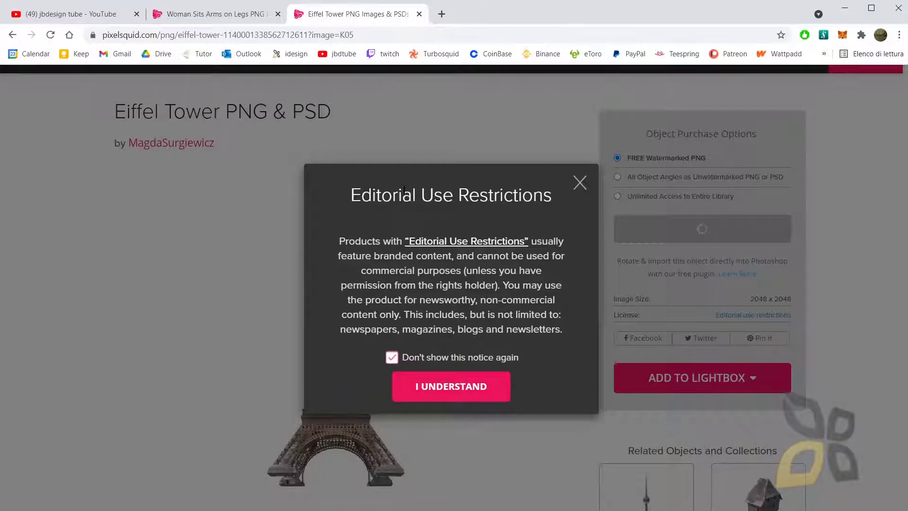
pyautogui.click(450, 388)
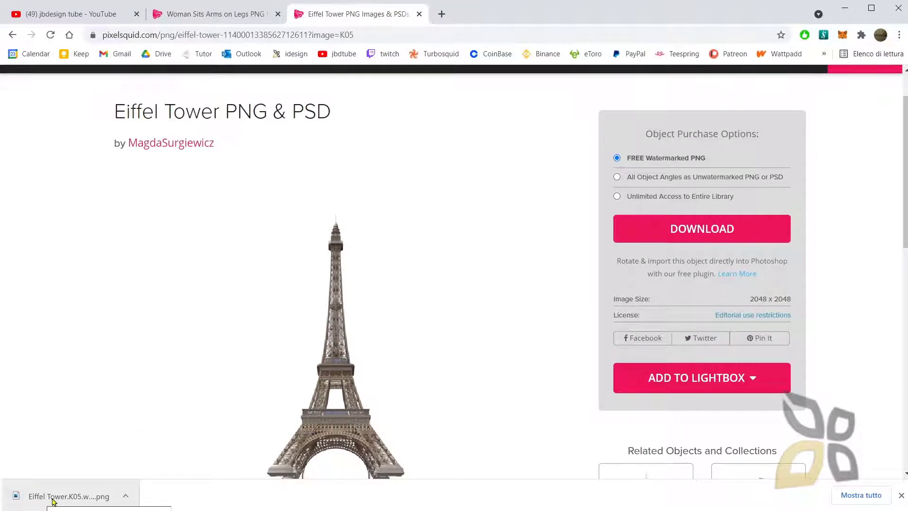
# Step: View the Woman Sits Arms on Legs object in its open tab and return to the Eiffel Tower page
pyautogui.click(232, 15)
pyautogui.scroll(-1, 333, 362)
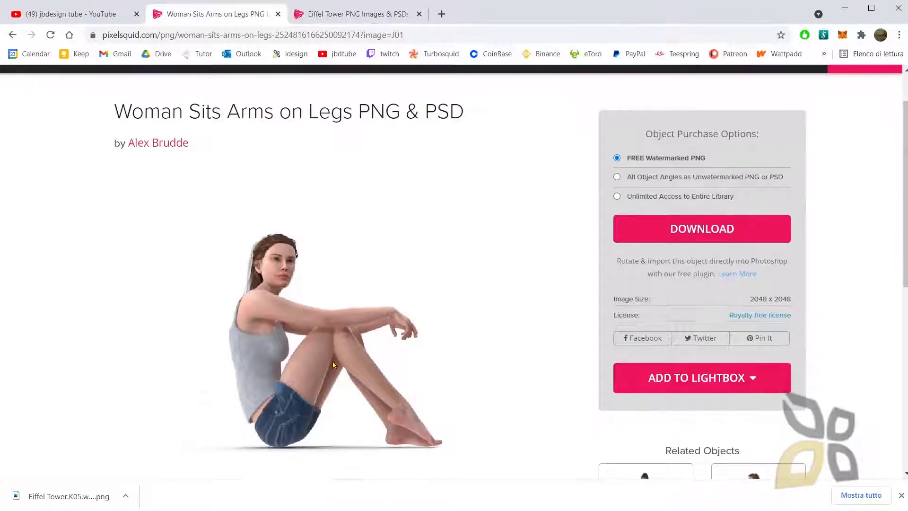
pyautogui.click(356, 13)
pyautogui.scroll(2, 455, 247)
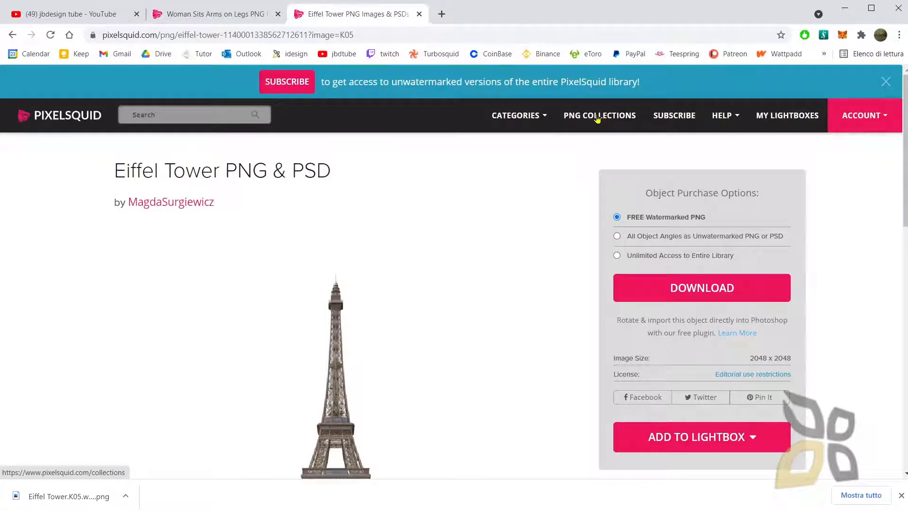
# Step: Open the PNG collections page and look through the themed object collections
pyautogui.click(598, 119)
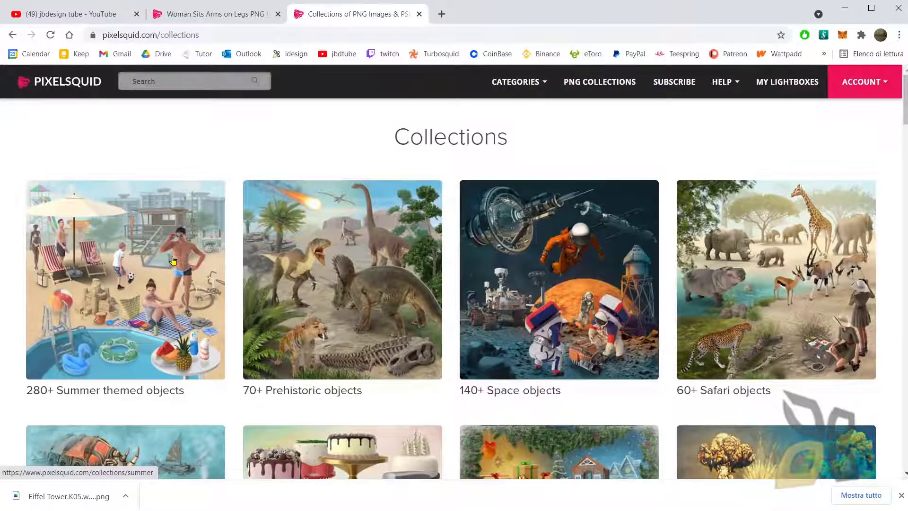
pyautogui.scroll(-3, 161, 294)
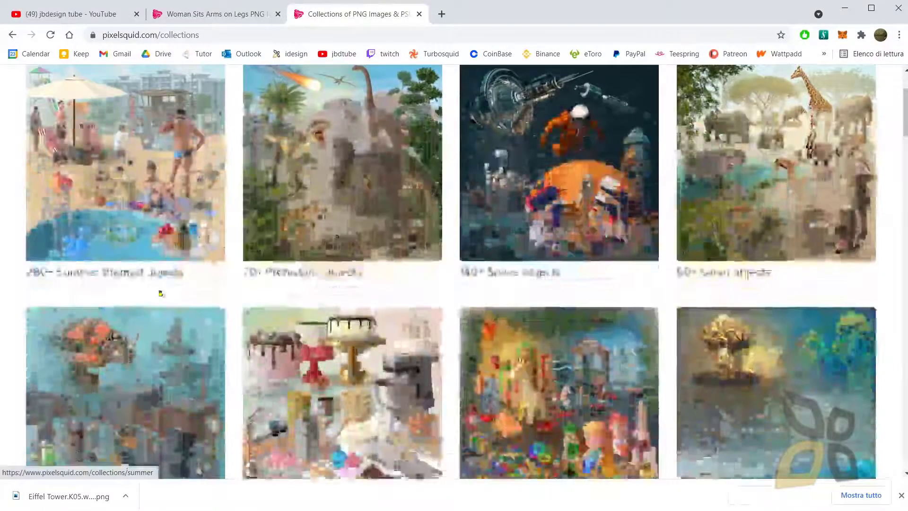
pyautogui.scroll(-3, 161, 293)
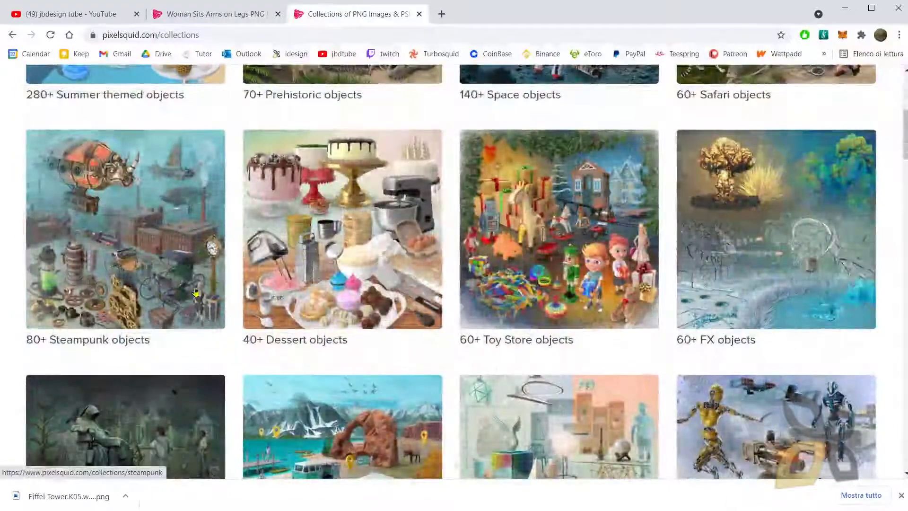
pyautogui.scroll(-3, 196, 292)
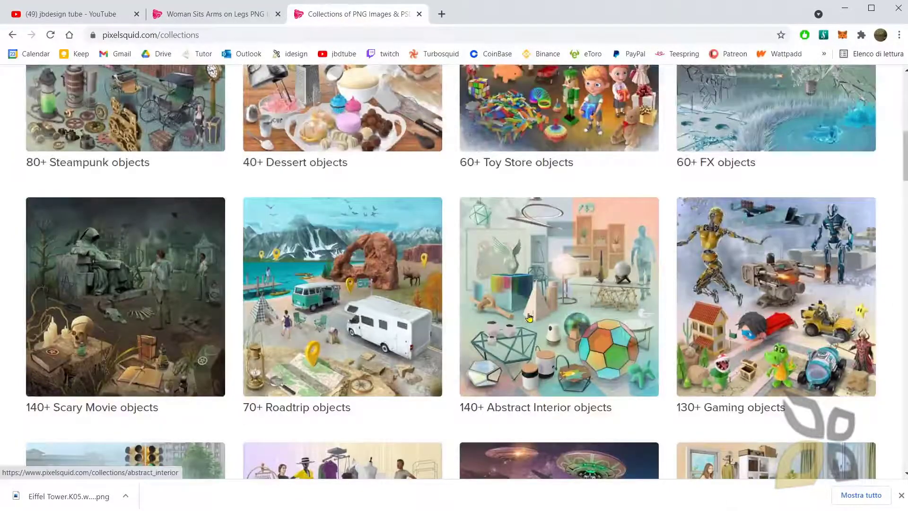
pyautogui.scroll(-2, 522, 315)
pyautogui.scroll(-2, 541, 318)
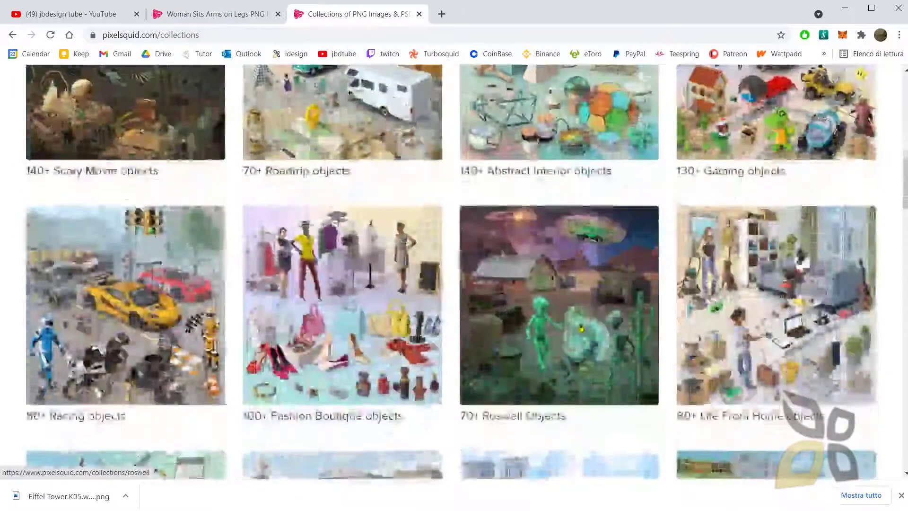
pyautogui.scroll(-3, 581, 327)
pyautogui.scroll(-5, 386, 360)
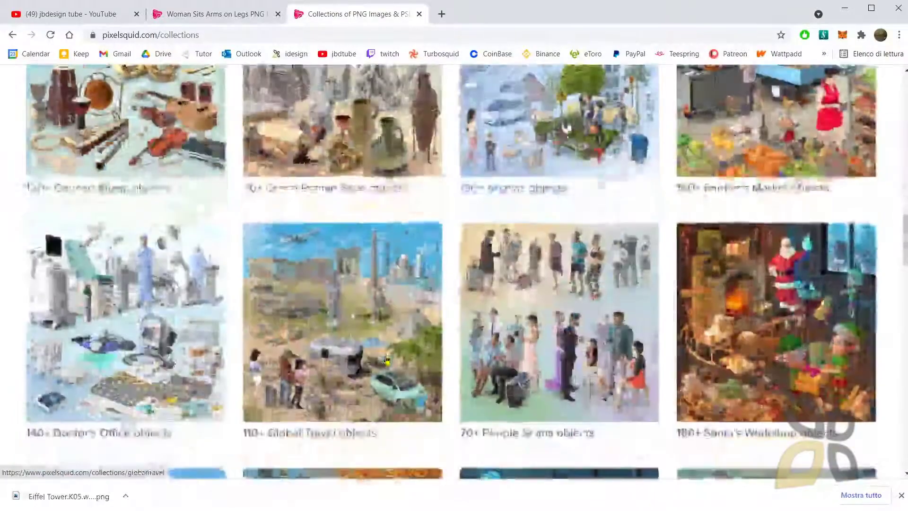
# Step: Open the Summer collection and look through its PNG objects
pyautogui.scroll(8, 387, 360)
pyautogui.scroll(5, 226, 368)
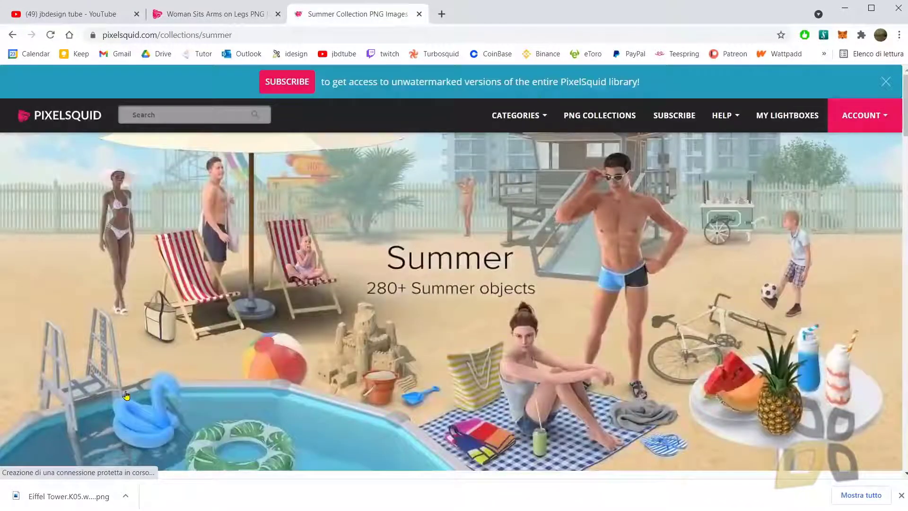
pyautogui.scroll(-7, 313, 291)
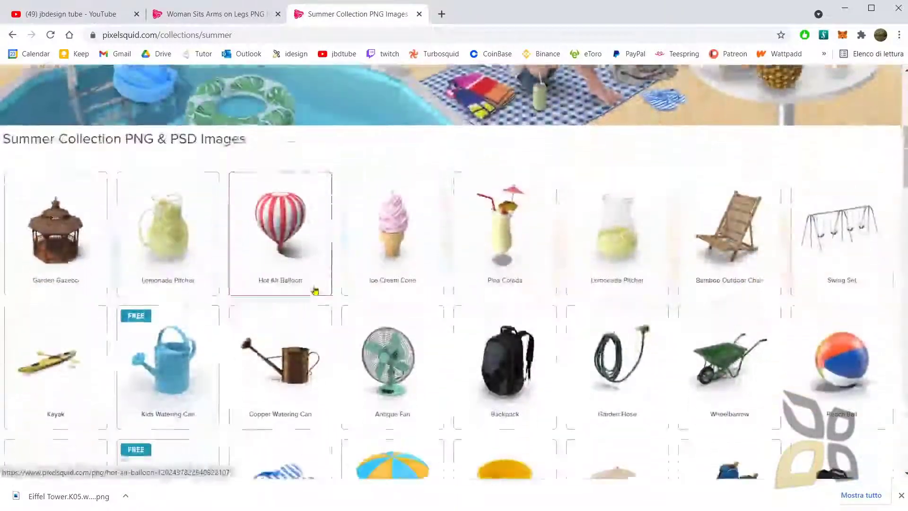
pyautogui.scroll(-5, 278, 314)
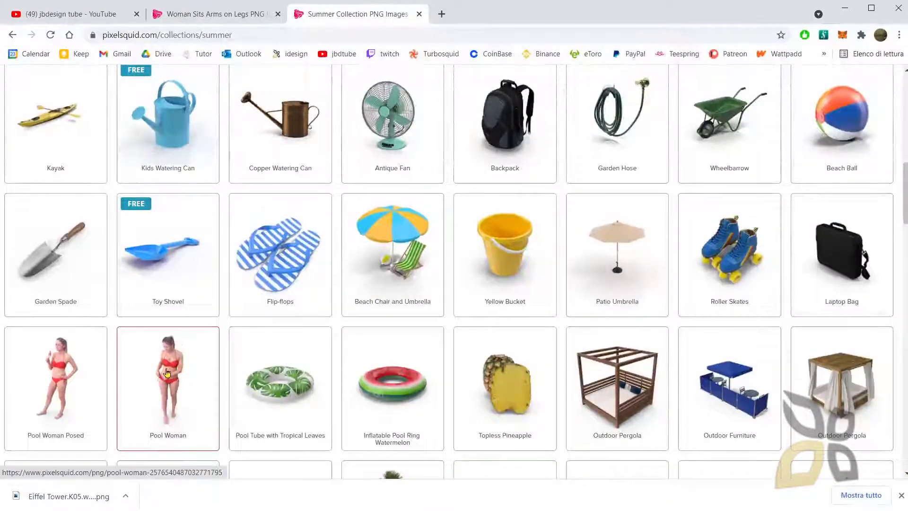
pyautogui.scroll(-4, 354, 345)
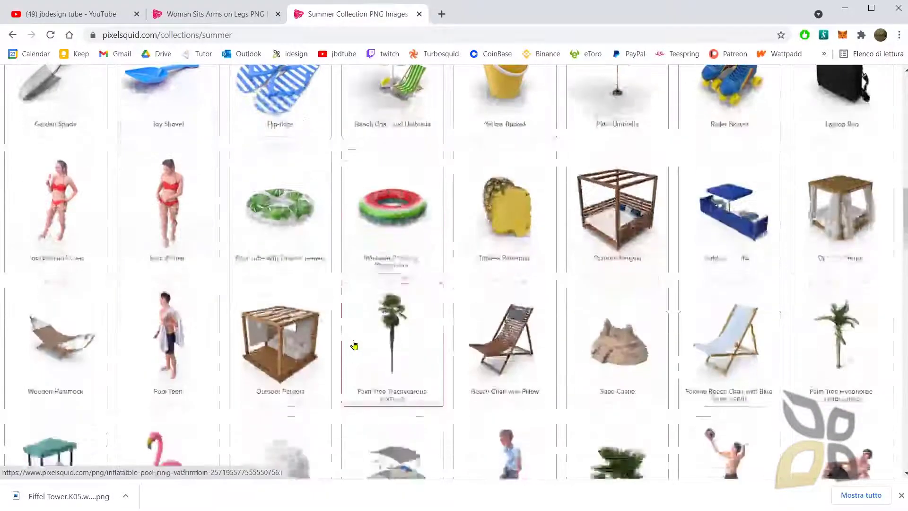
pyautogui.scroll(-2, 353, 345)
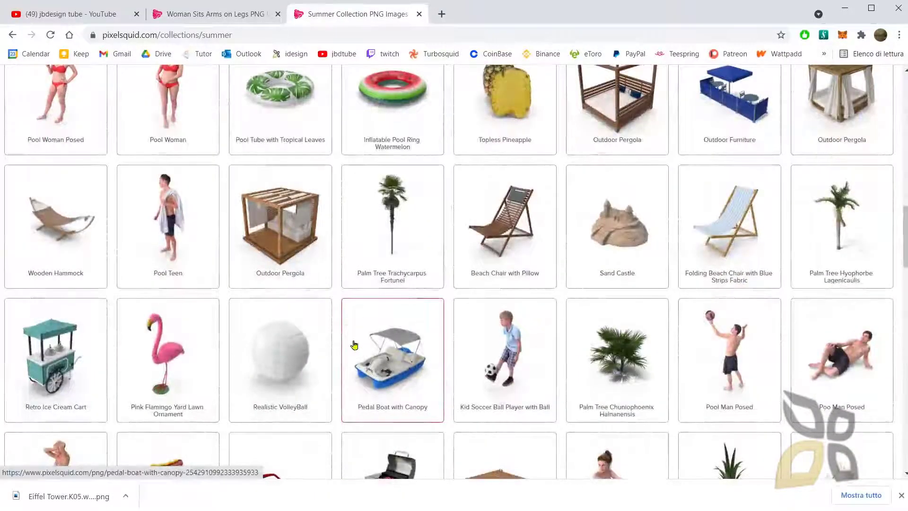
pyautogui.scroll(-2, 354, 342)
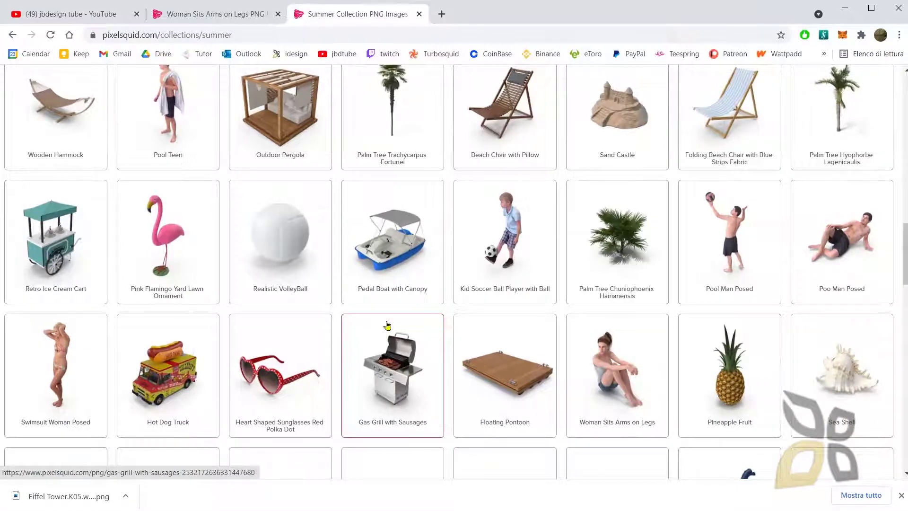
pyautogui.scroll(-1, 387, 325)
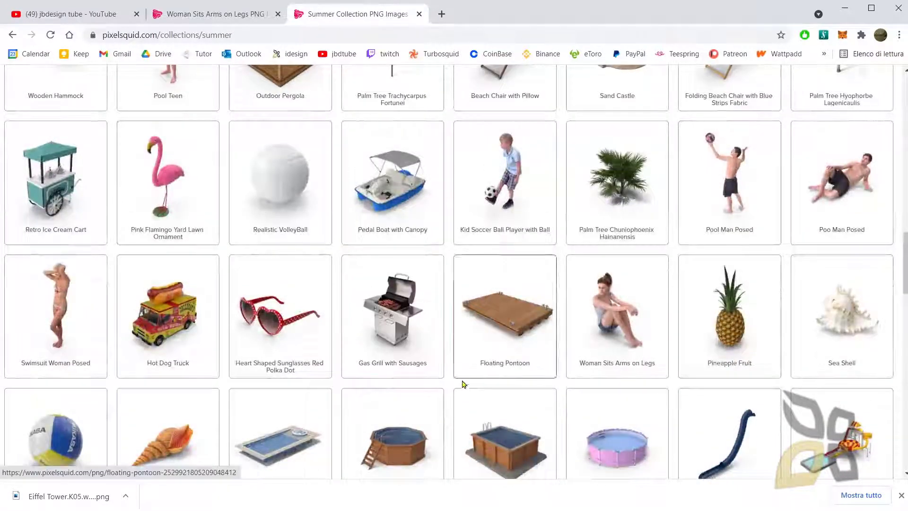
pyautogui.scroll(-1, 530, 405)
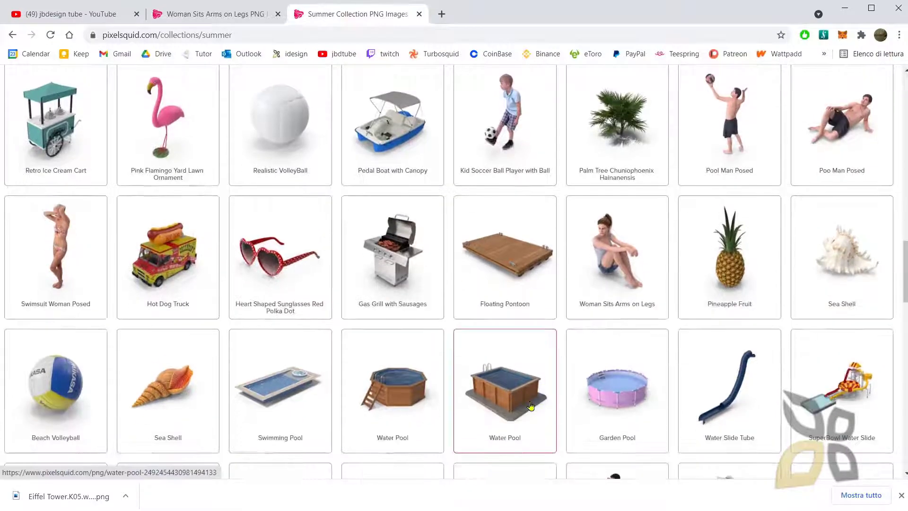
pyautogui.scroll(-2, 531, 405)
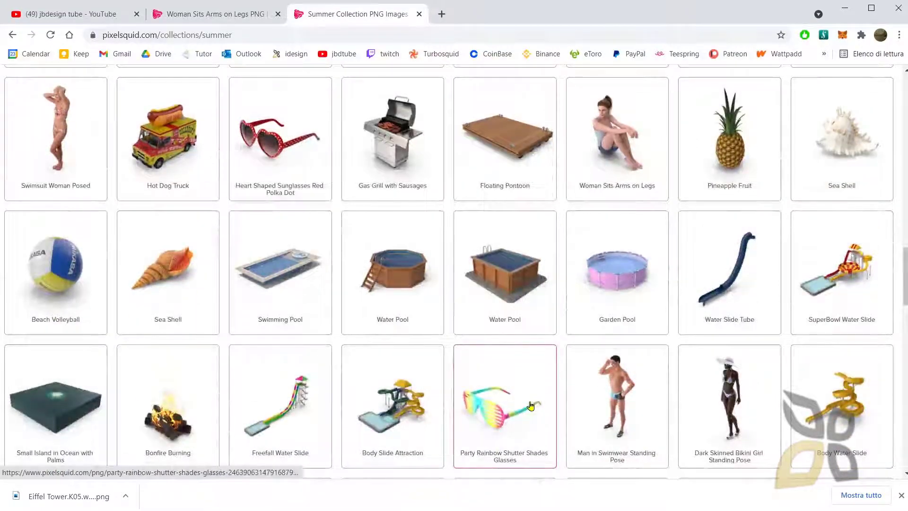
# Step: Open the Dark Skinned Bikini Girl Standing Pose object and download it as a free watermarked PNG
pyautogui.scroll(-1, 530, 405)
pyautogui.click(724, 333)
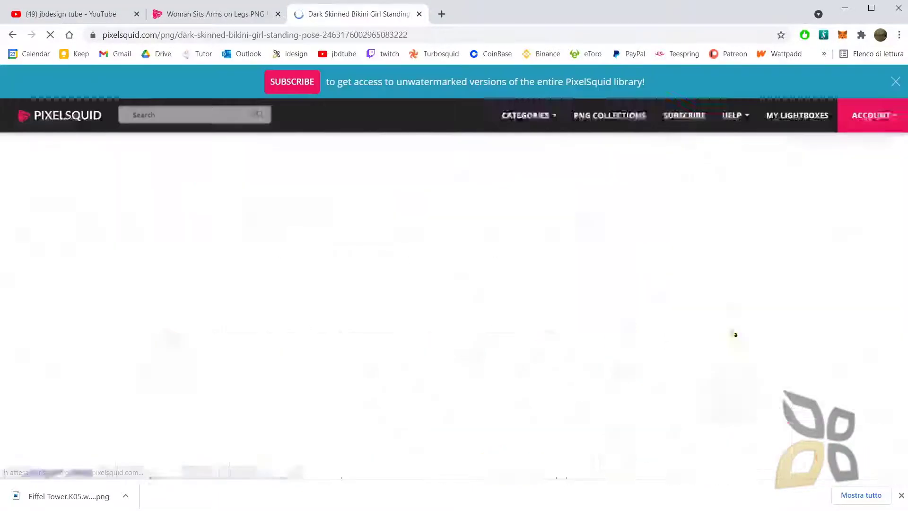
pyautogui.scroll(-3, 437, 323)
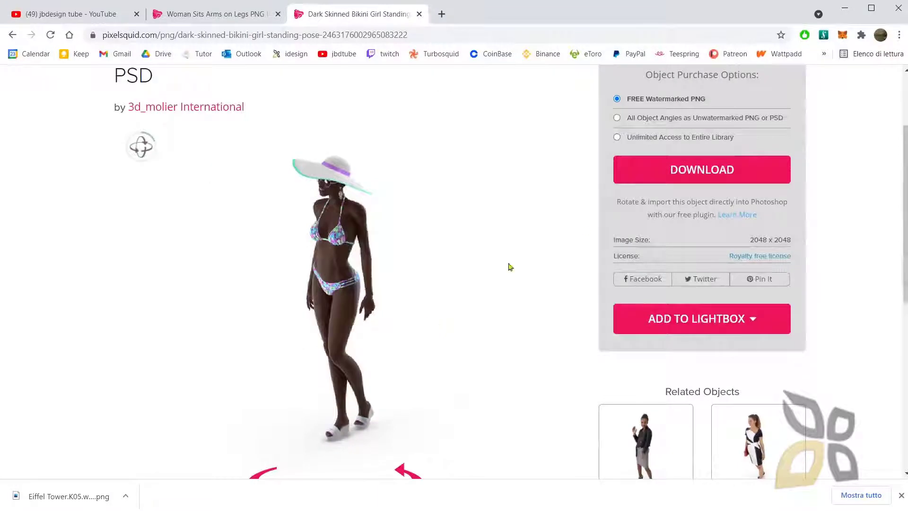
pyautogui.scroll(1, 530, 256)
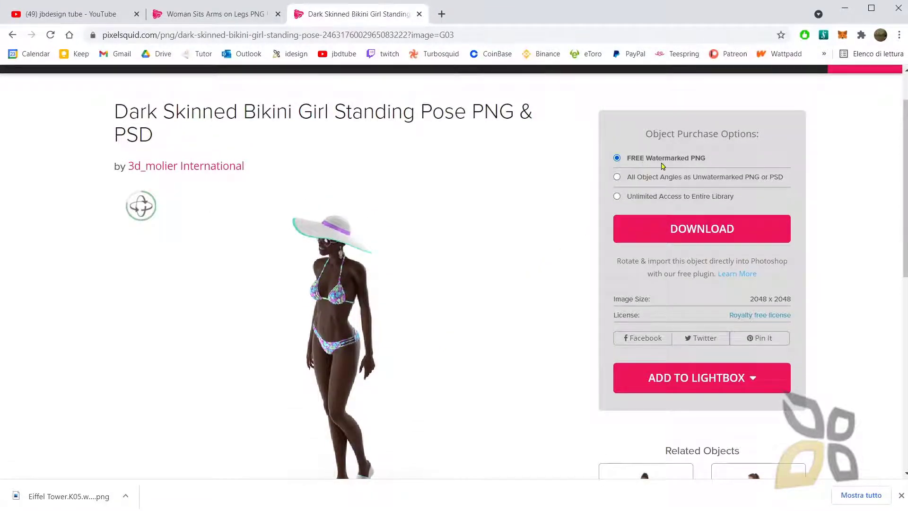
pyautogui.scroll(-1, 428, 259)
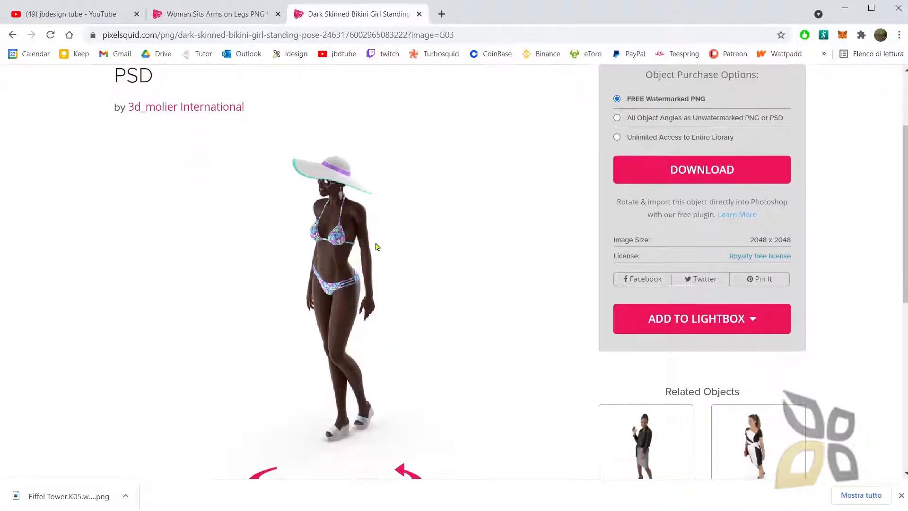
pyautogui.scroll(1, 653, 109)
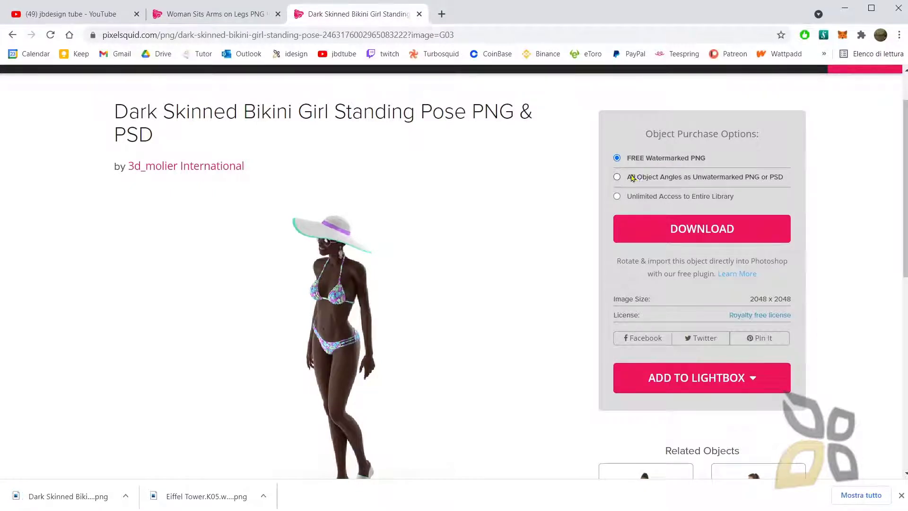
# Step: Select the All Object Angles as Unwatermarked PNG or PSD option and rotate the bikini figure to a front view
pyautogui.click(665, 183)
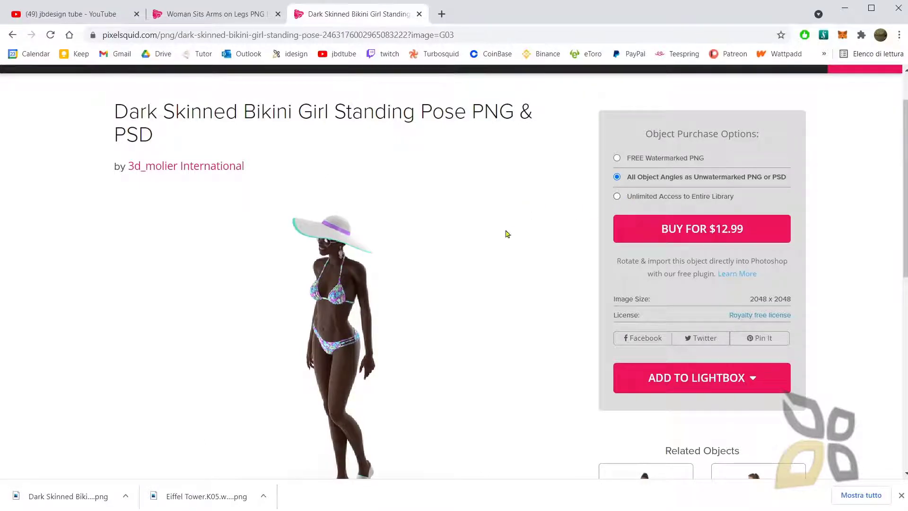
pyautogui.scroll(-1, 425, 277)
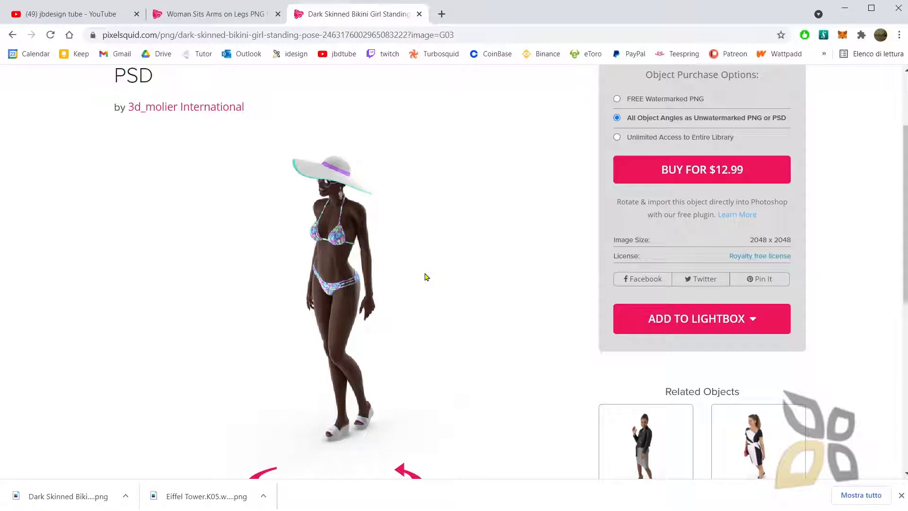
pyautogui.moveTo(360, 297); pyautogui.dragTo(366, 305)
pyautogui.moveTo(378, 305); pyautogui.dragTo(308, 338)
pyautogui.scroll(3, 441, 336)
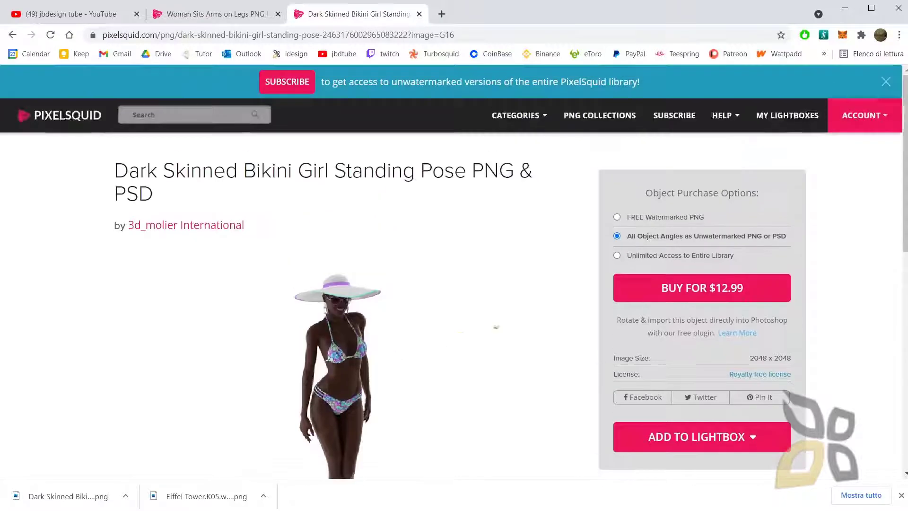
# Step: Compare the free and Unlimited Access to Entire Library options, leaving FREE Watermarked PNG selected
pyautogui.click(648, 218)
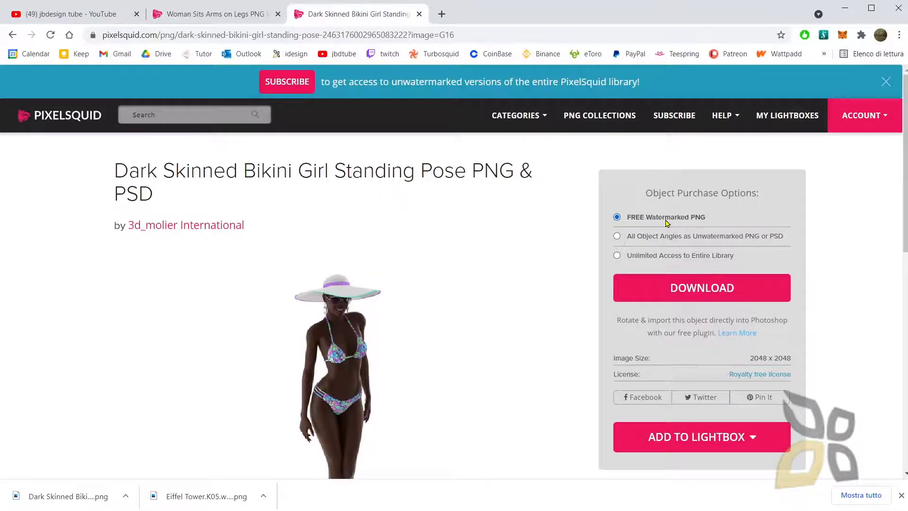
pyautogui.scroll(-1, 523, 241)
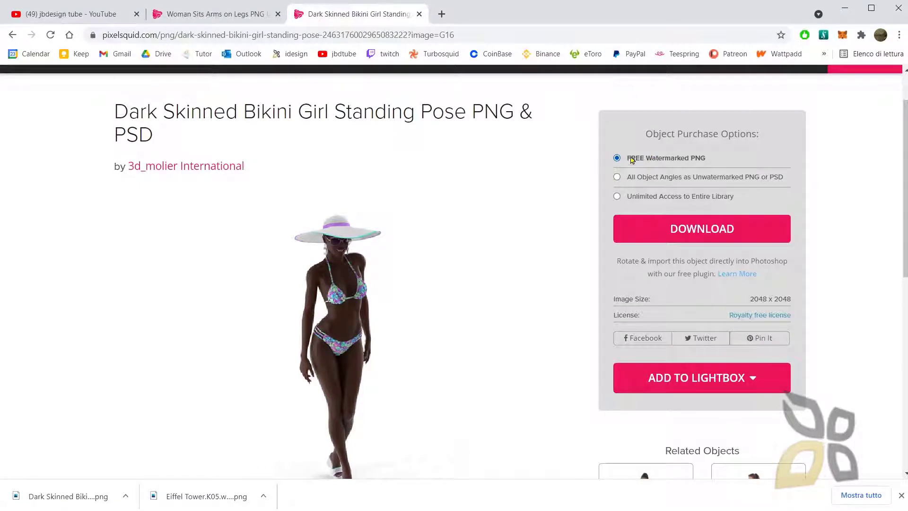
pyautogui.click(646, 200)
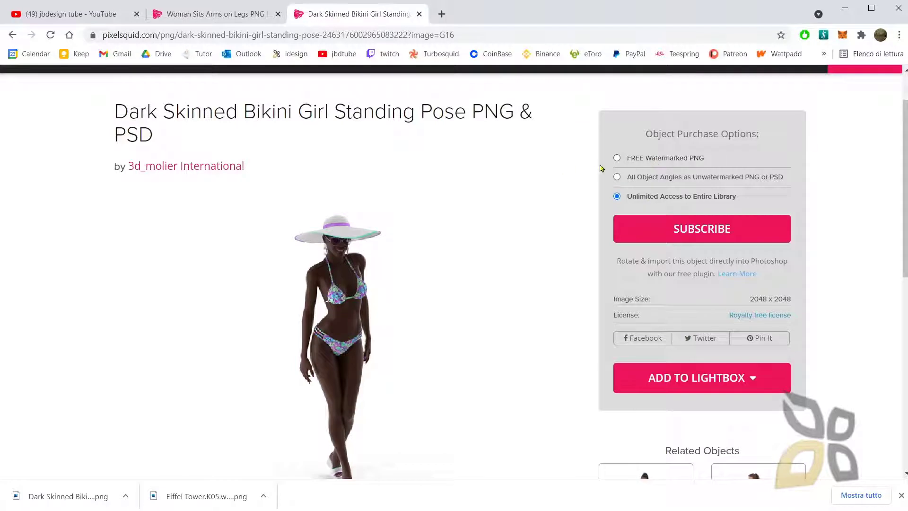
pyautogui.click(654, 160)
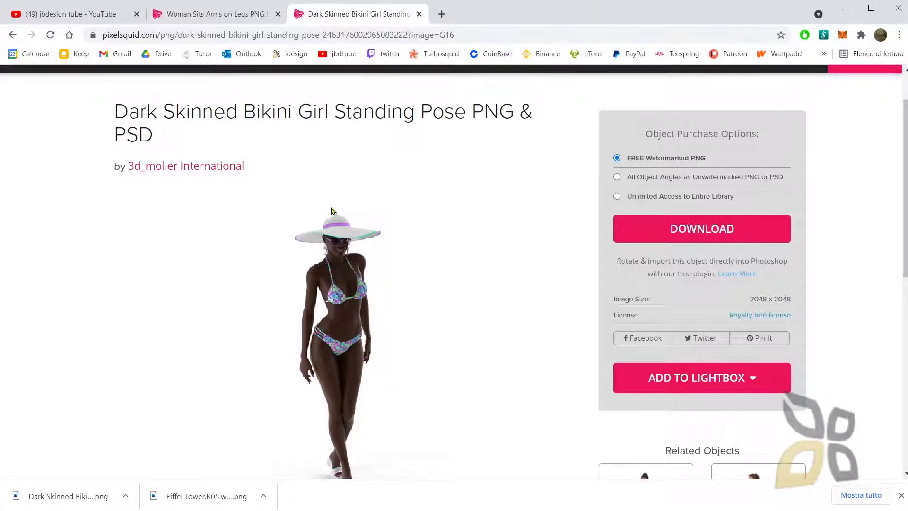
pyautogui.scroll(-1, 347, 201)
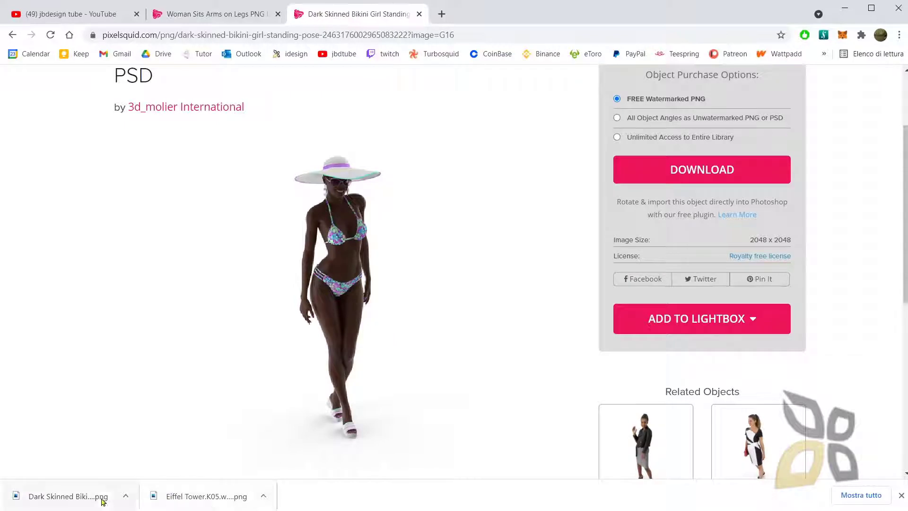
# Step: Open the downloaded bikini figure PNG in the Photos viewer and shrink its window to inspect the watermark
pyautogui.click(125, 496)
pyautogui.click(225, 395)
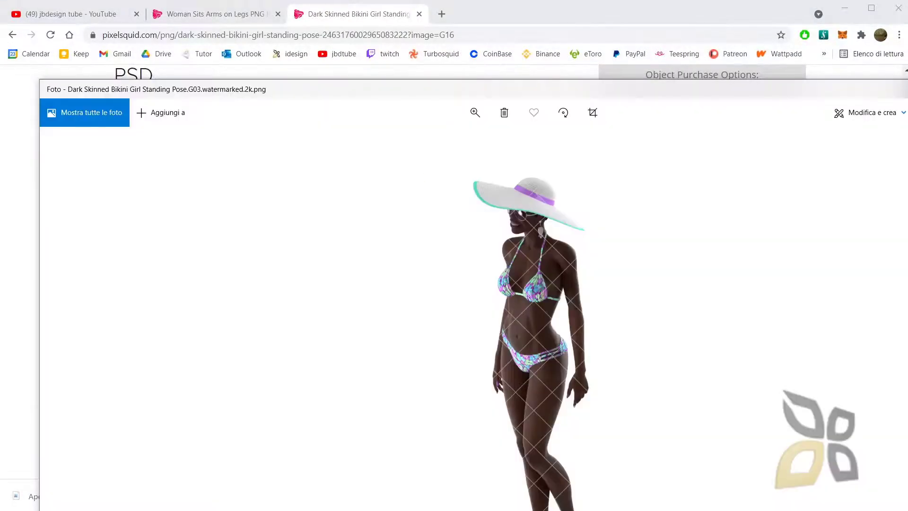
pyautogui.moveTo(898, 506); pyautogui.dragTo(661, 457)
pyautogui.moveTo(325, 99); pyautogui.dragTo(425, 100)
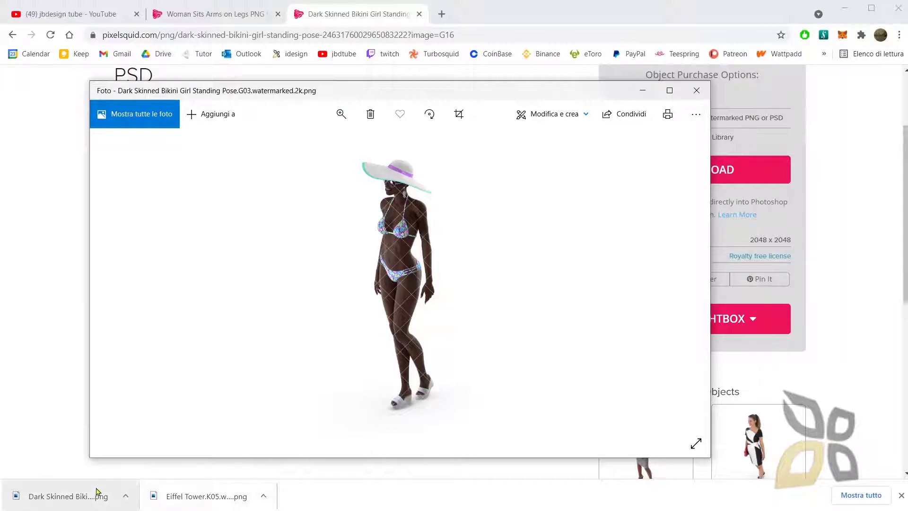
pyautogui.moveTo(197, 458); pyautogui.dragTo(208, 444)
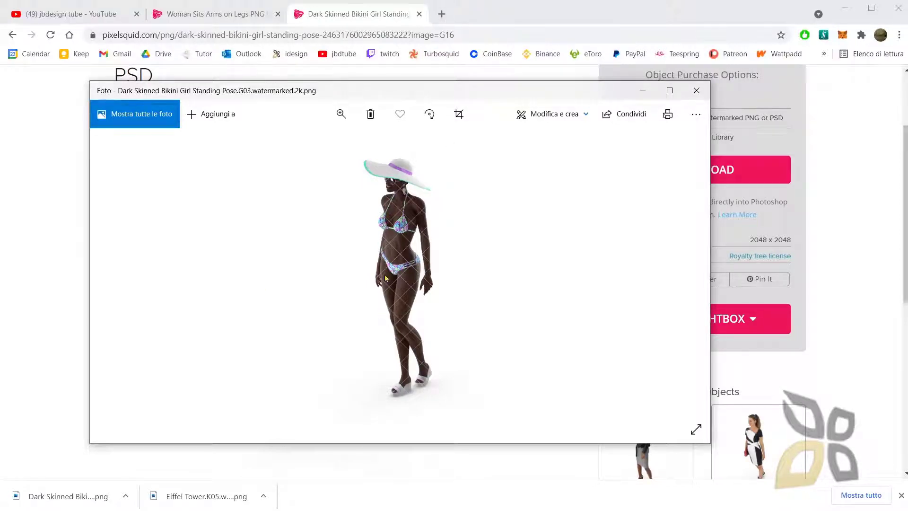
# Step: Open the jbdesign tube YouTube channel in a new tab and look over its home page
pyautogui.click(442, 14)
pyautogui.click(343, 54)
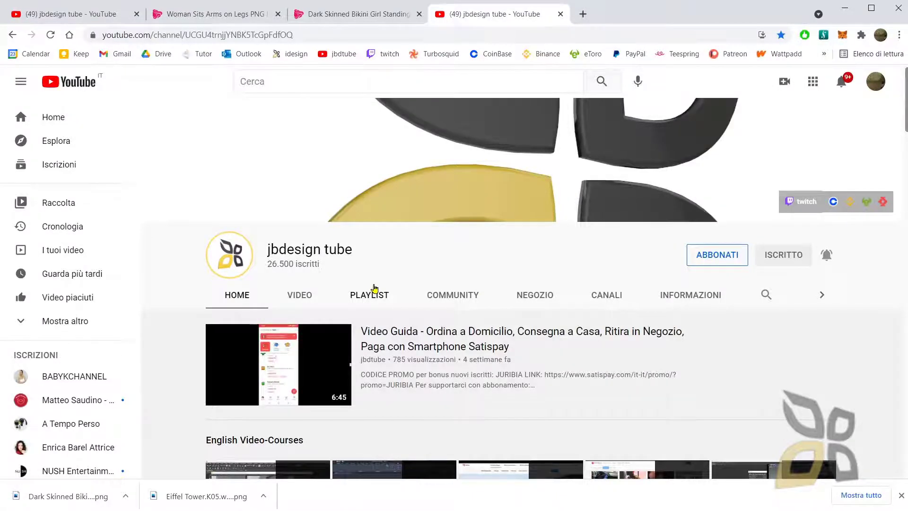
pyautogui.scroll(-2, 374, 287)
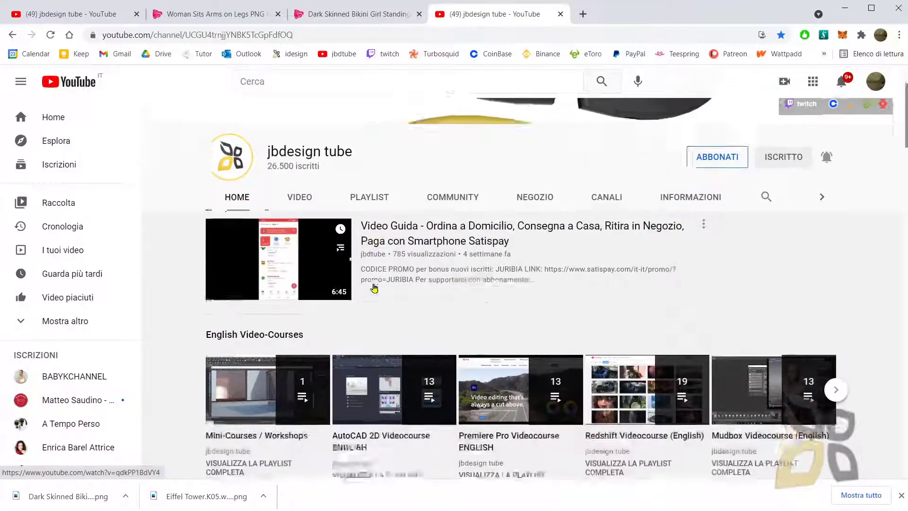
pyautogui.scroll(1, 628, 285)
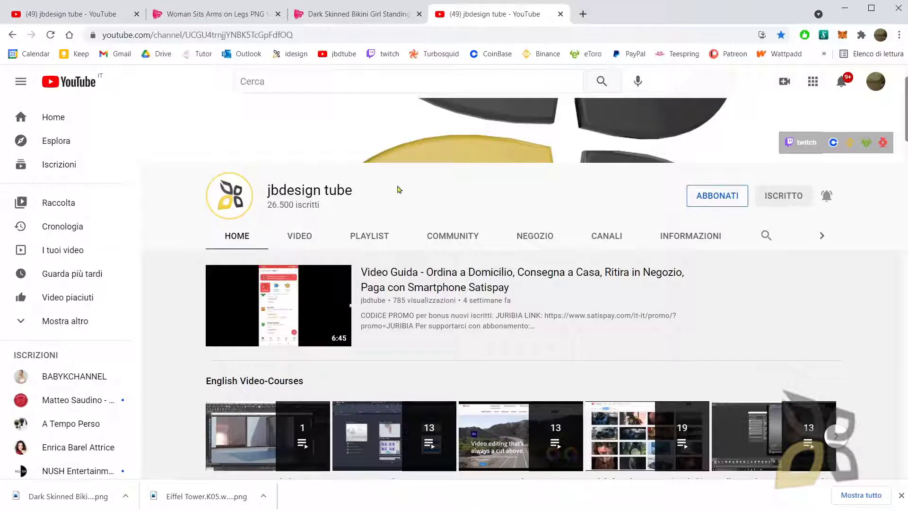
# Step: Return to the bikini figure's page, rotate it to a rear view and download that angle as a free watermarked PNG
pyautogui.click(360, 18)
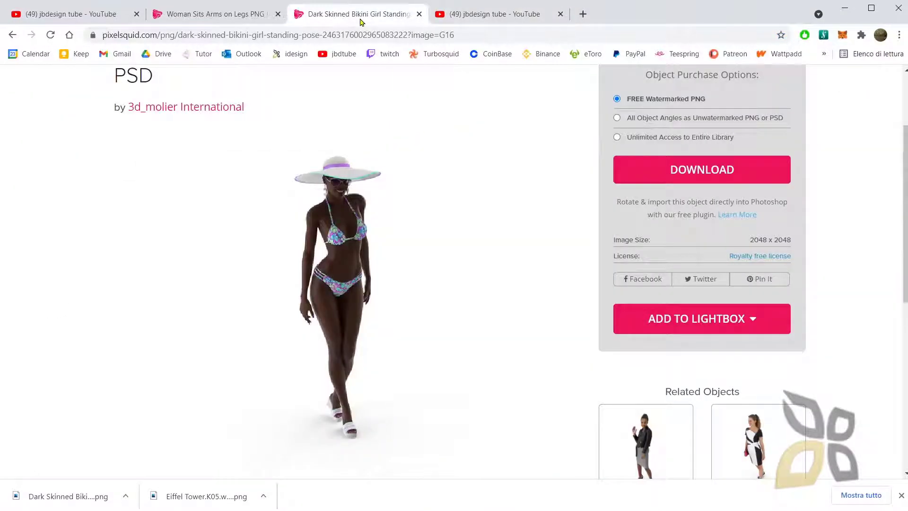
pyautogui.moveTo(355, 336); pyautogui.dragTo(379, 275)
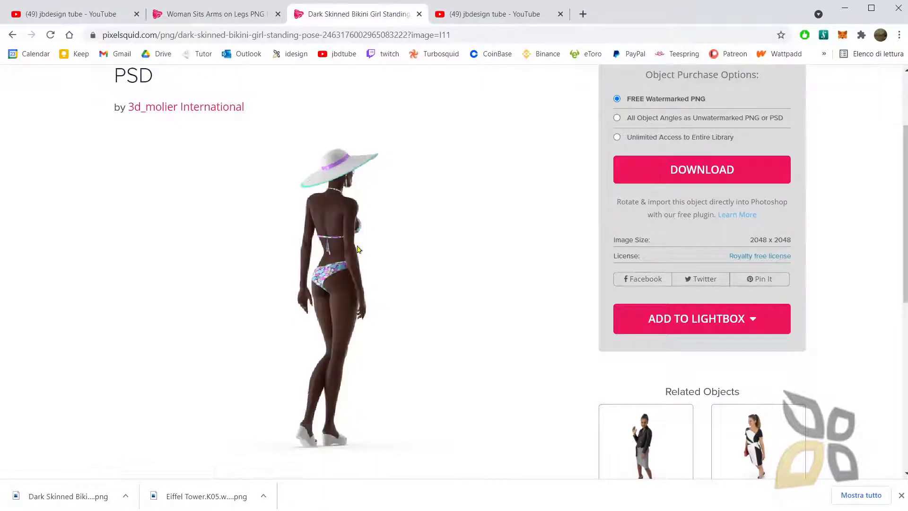
pyautogui.click(675, 183)
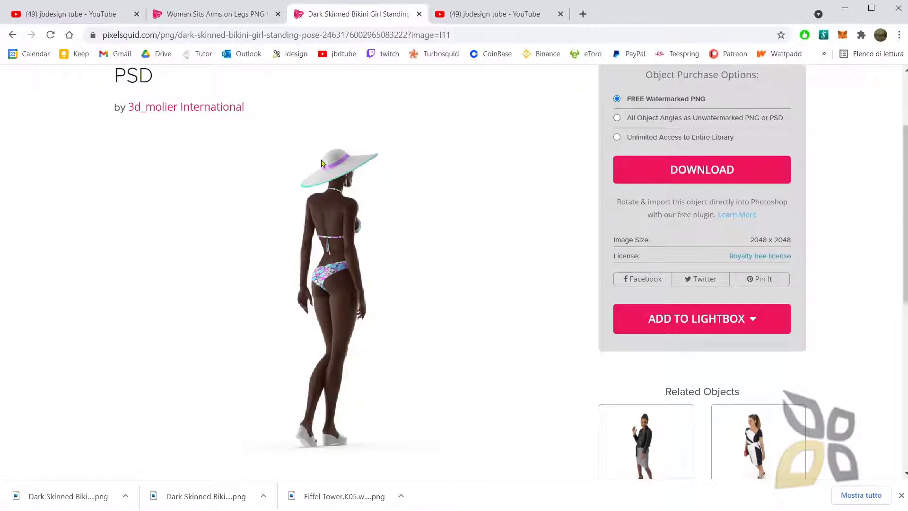
# Step: Select the All Object Angles as Unwatermarked PNG or PSD purchase option for the bikini figure
pyautogui.click(681, 117)
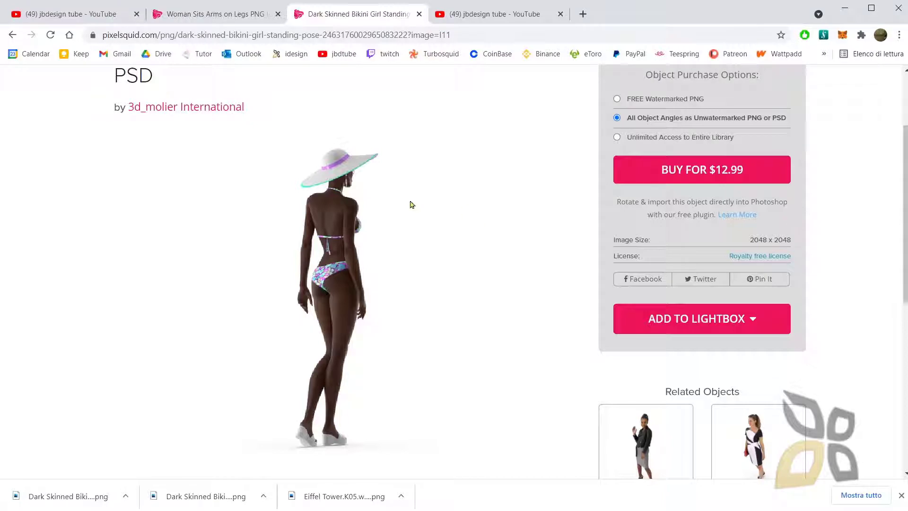
pyautogui.click(123, 496)
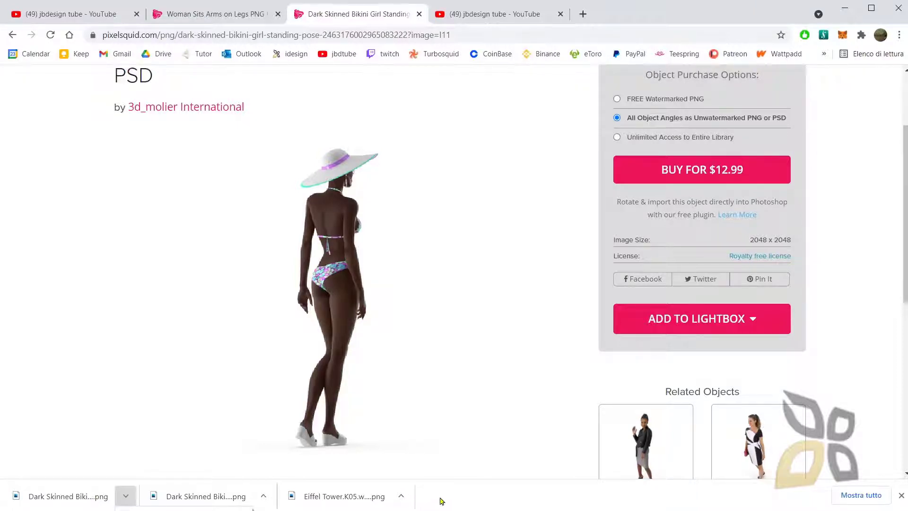
# Step: Search Google for gimp in a new tab and look over the results
pyautogui.click(583, 14)
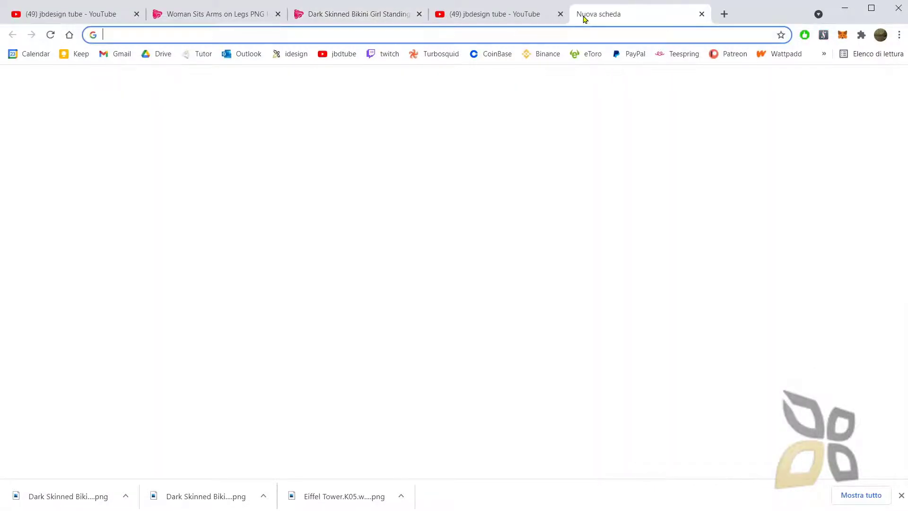
pyautogui.write('gimp')
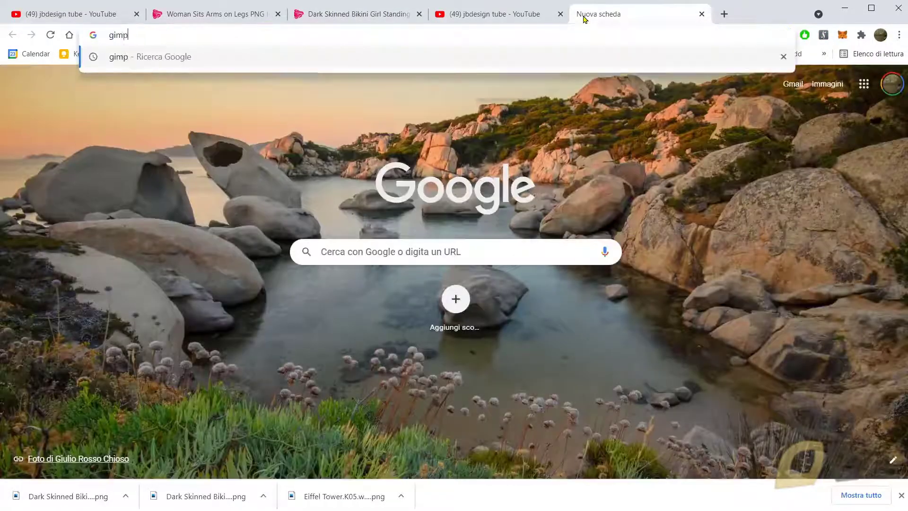
pyautogui.press('Return')
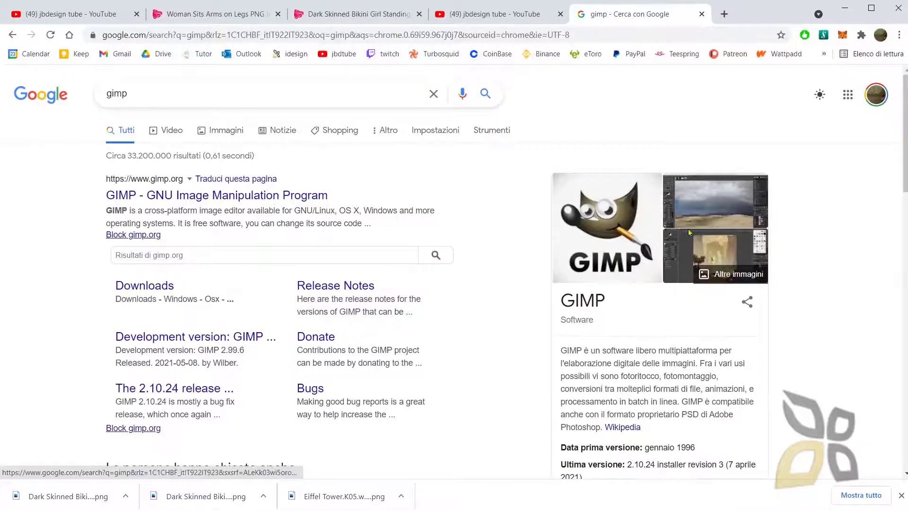
pyautogui.click(634, 233)
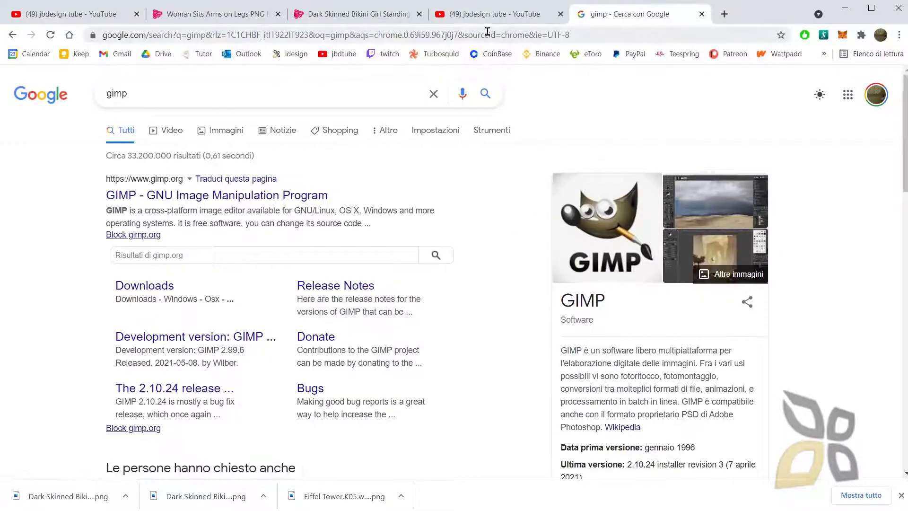
# Step: Search the jbdesign tube YouTube channel for gimp and look through the listed GIMP course videos
pyautogui.click(494, 14)
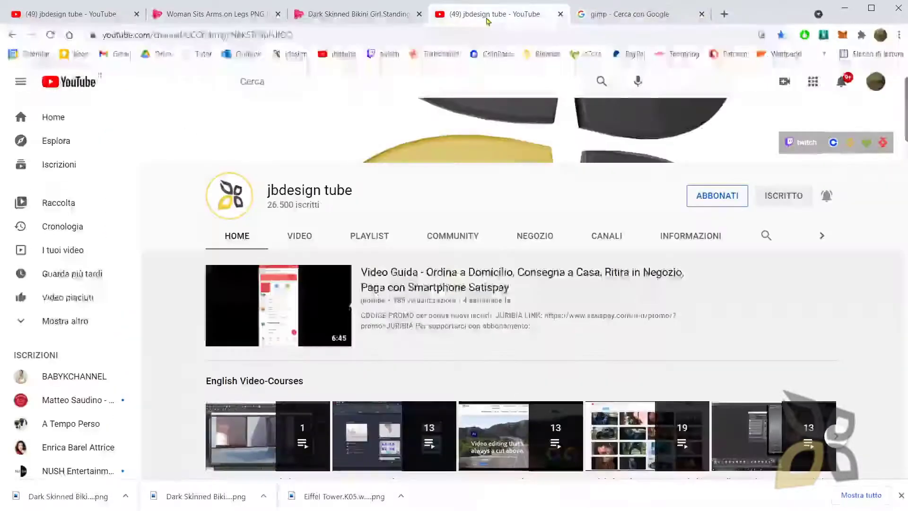
pyautogui.click(361, 236)
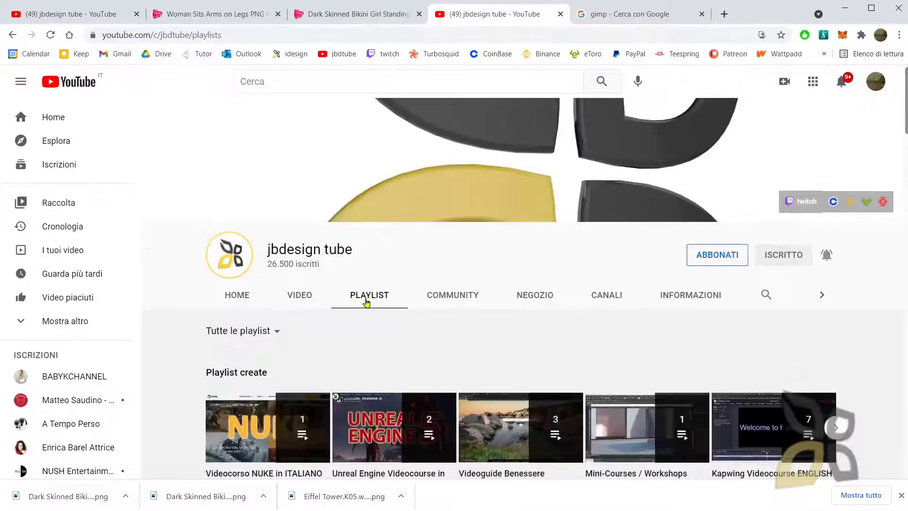
pyautogui.click(764, 295)
pyautogui.write('gimp')
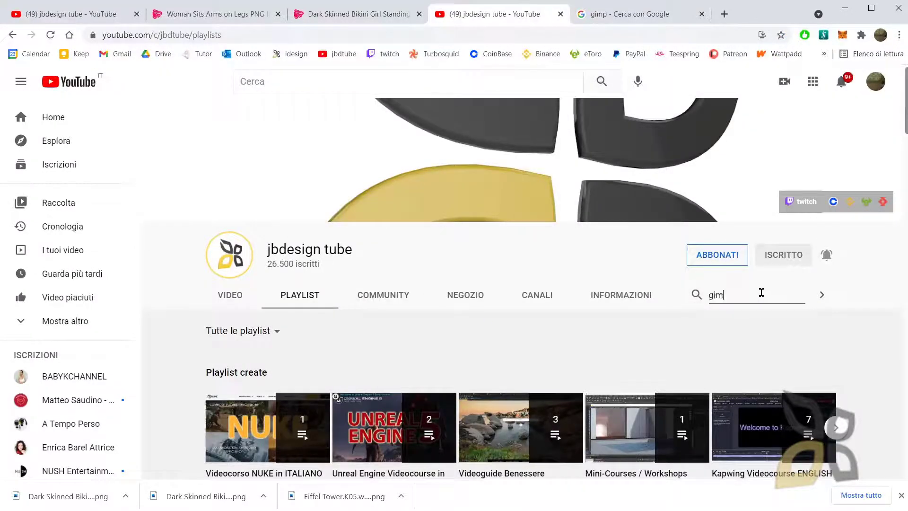
pyautogui.press('Return')
pyautogui.scroll(-1, 545, 330)
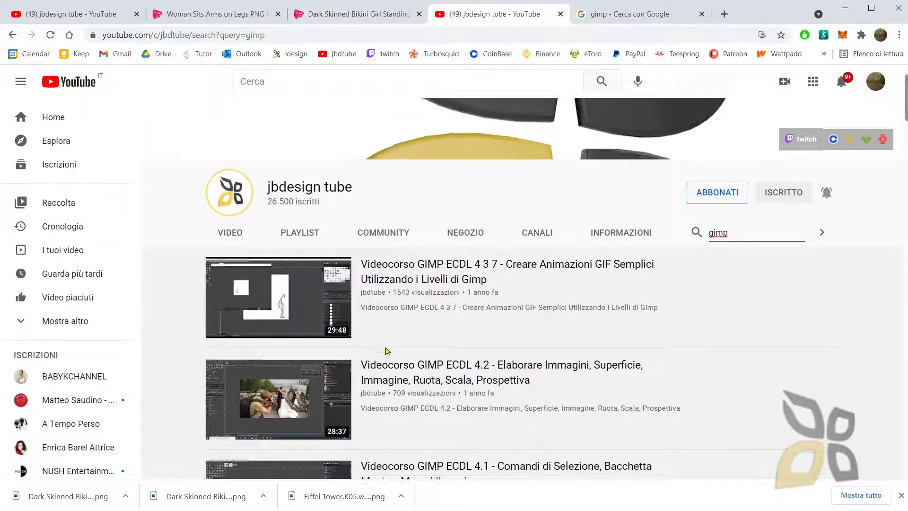
pyautogui.scroll(-1, 385, 346)
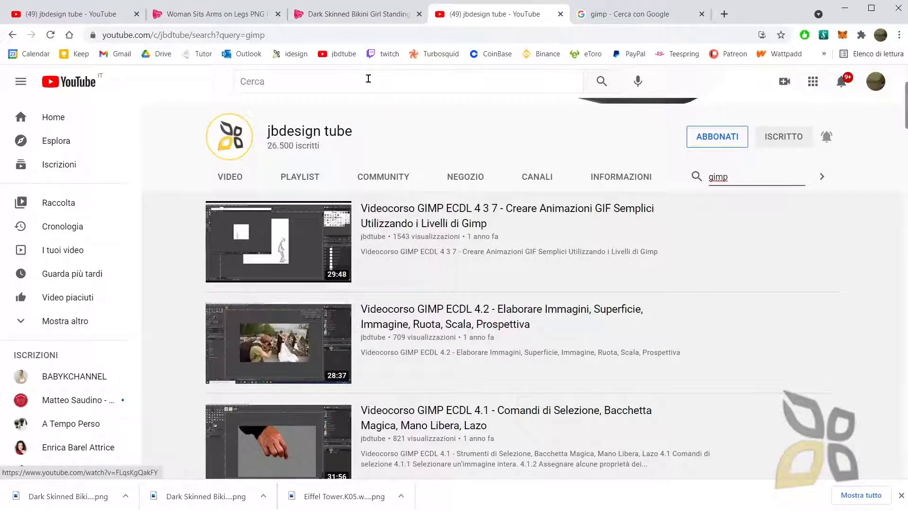
pyautogui.scroll(2, 634, 248)
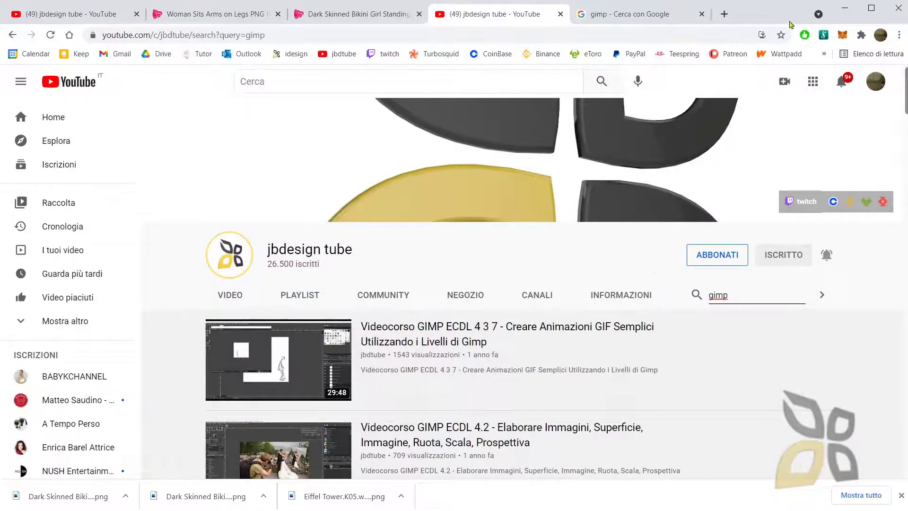
# Step: Shrink the browser window over GIMP and open the downloaded rear-view bikini figure PNG from the browser's downloads as a GIMP image
pyautogui.click(675, 16)
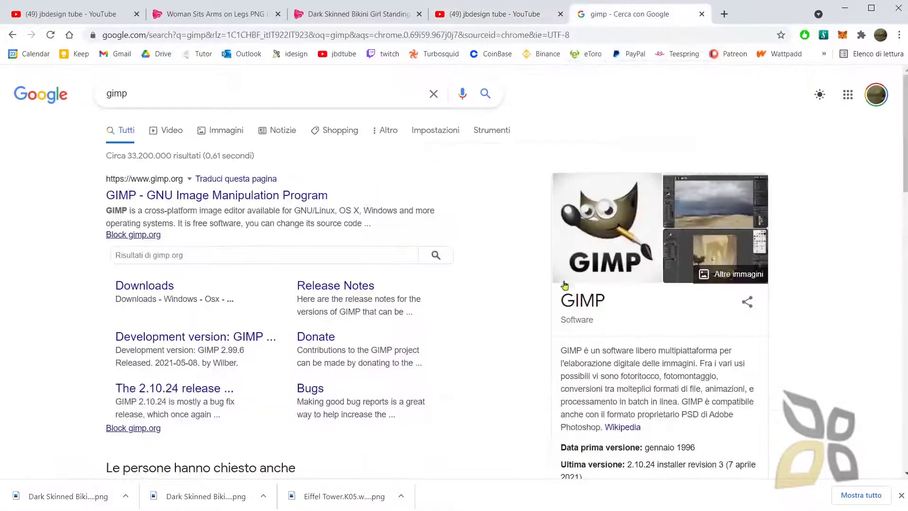
pyautogui.click(846, 10)
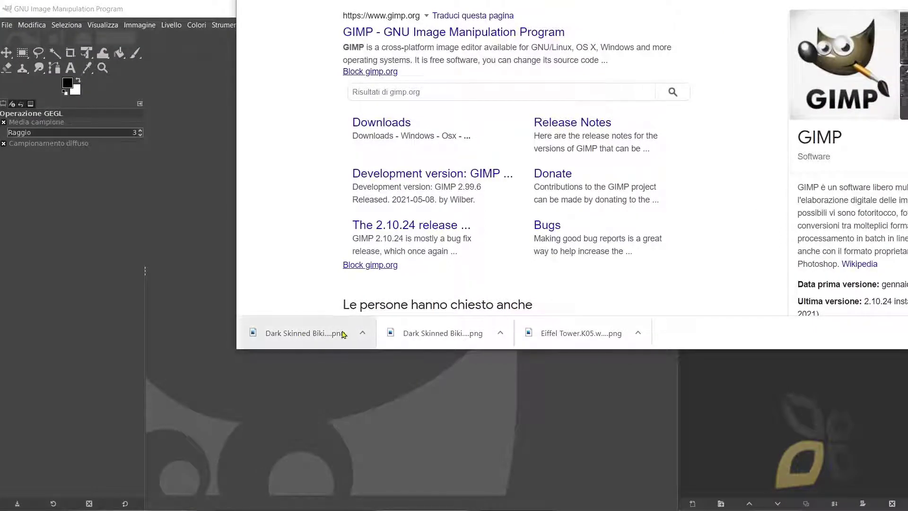
pyautogui.moveTo(343, 334); pyautogui.dragTo(208, 297)
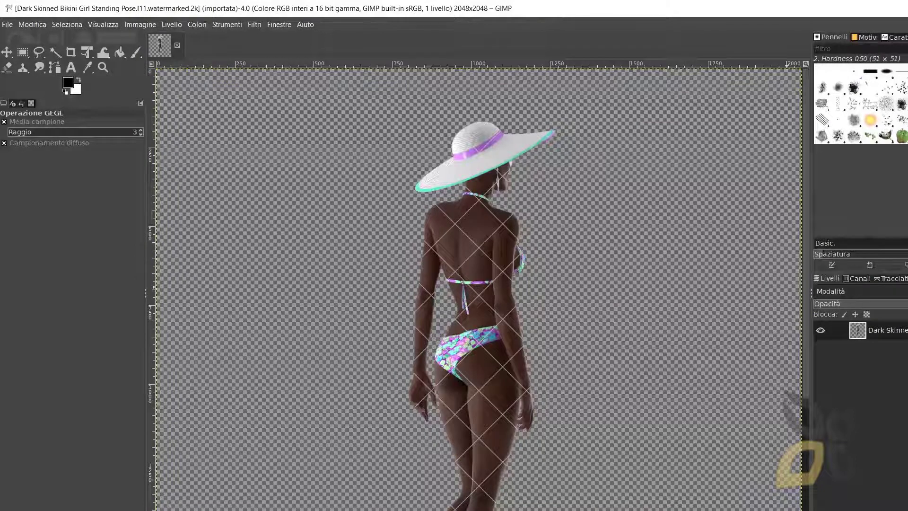
pyautogui.moveTo(900, 509)
pyautogui.mouseDown()
pyautogui.moveTo(800, 496)
pyautogui.moveTo(907, 510)
pyautogui.mouseUp()
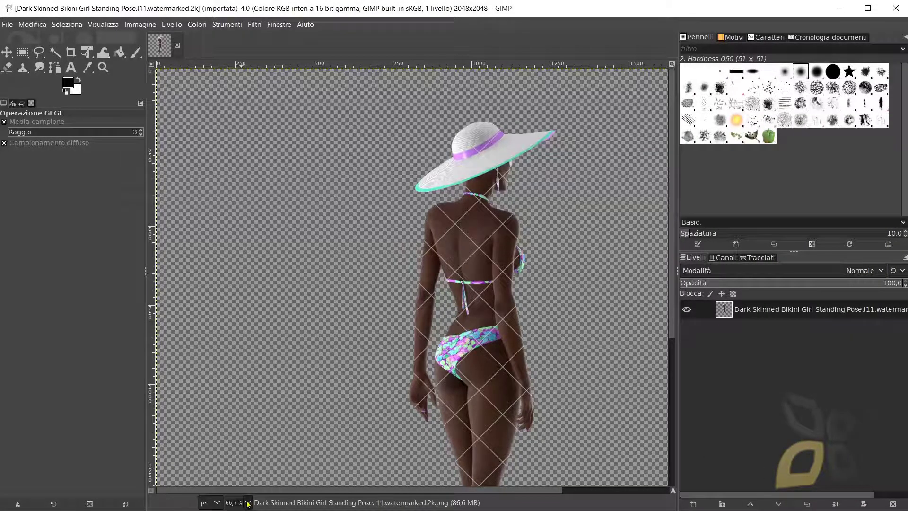
# Step: Examine the figure's watermark lines and transparent background at several zoom levels, from the hat to the shoes
pyautogui.press('-')
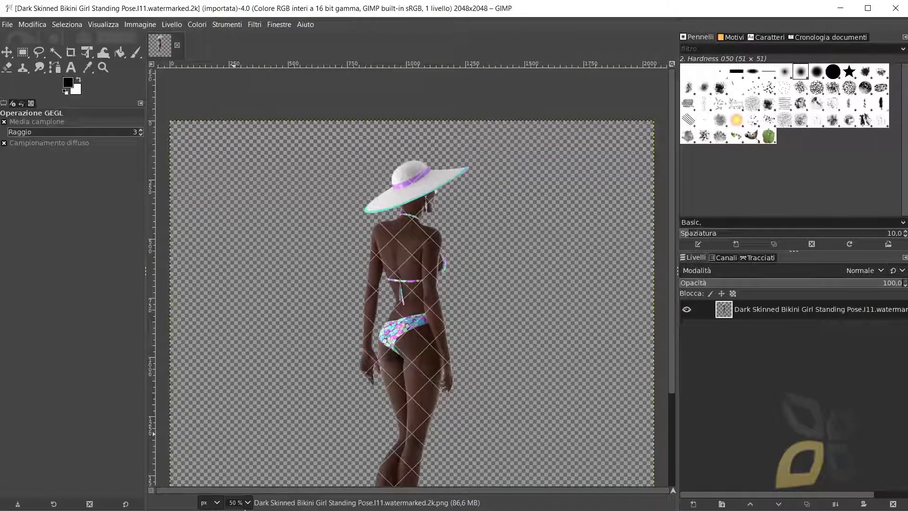
pyautogui.press('-')
pyautogui.press('-')
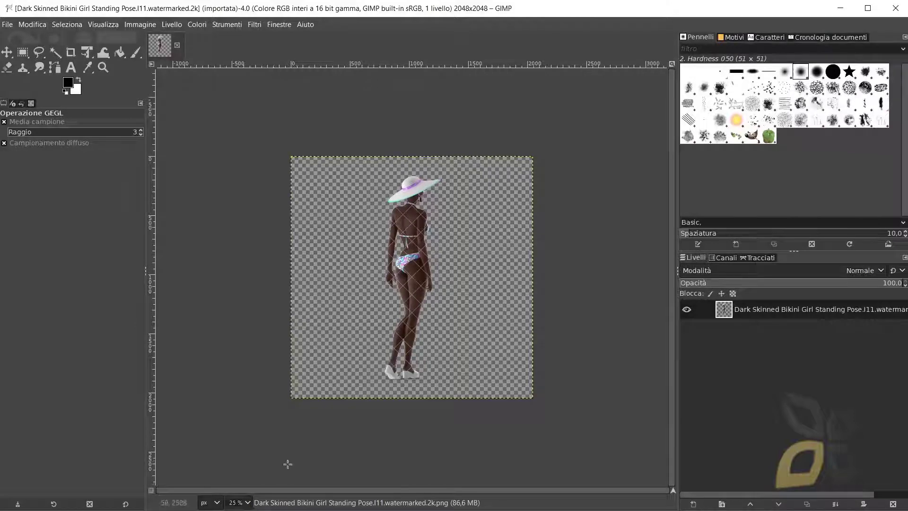
pyautogui.press('+')
pyautogui.press('+')
pyautogui.press('+')
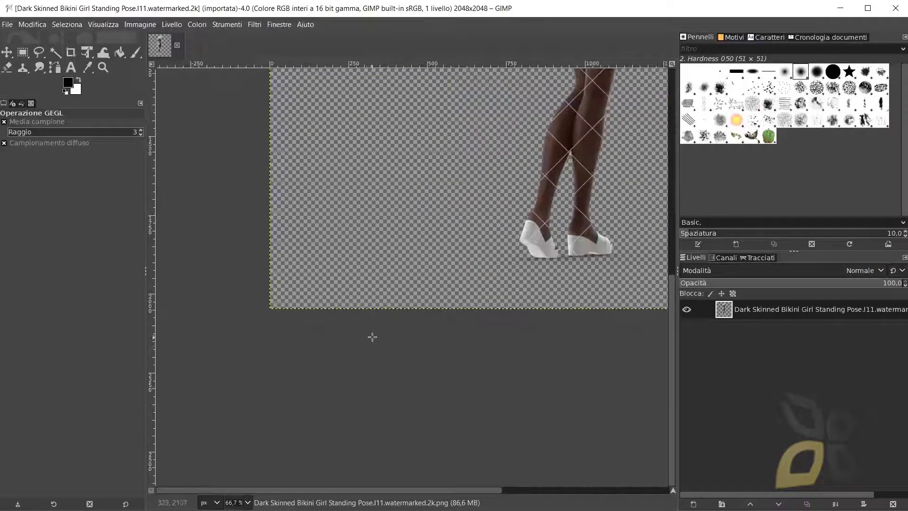
pyautogui.scroll(5, 375, 335)
pyautogui.hscroll(3, 331, 378)
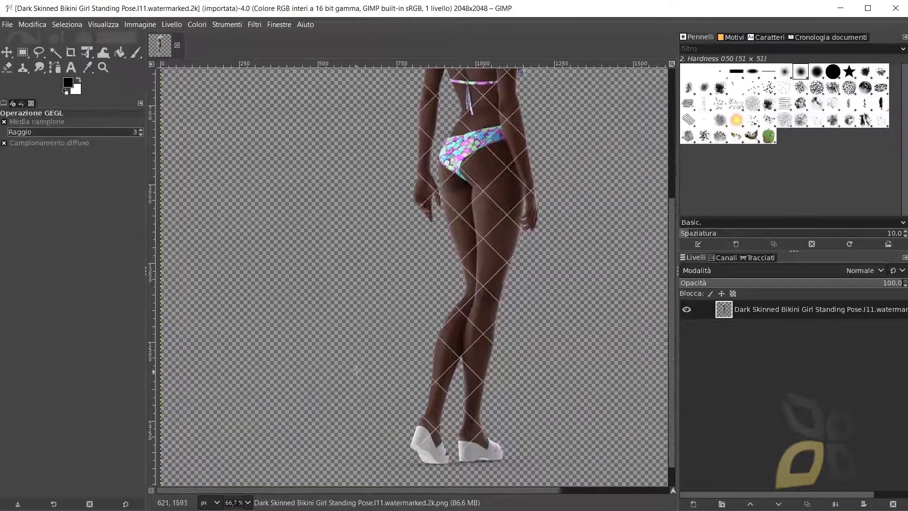
pyautogui.press('+')
pyautogui.press('+')
pyautogui.press('-')
pyautogui.press('-')
pyautogui.press('-')
pyautogui.press('-')
pyautogui.press('+')
pyautogui.press('+')
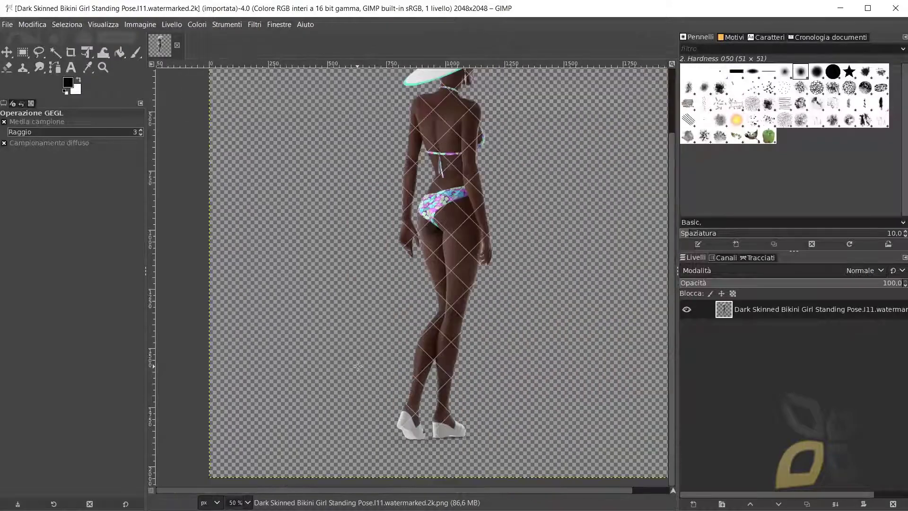
pyautogui.press('+')
pyautogui.press('-')
pyautogui.press('-')
pyautogui.press('-')
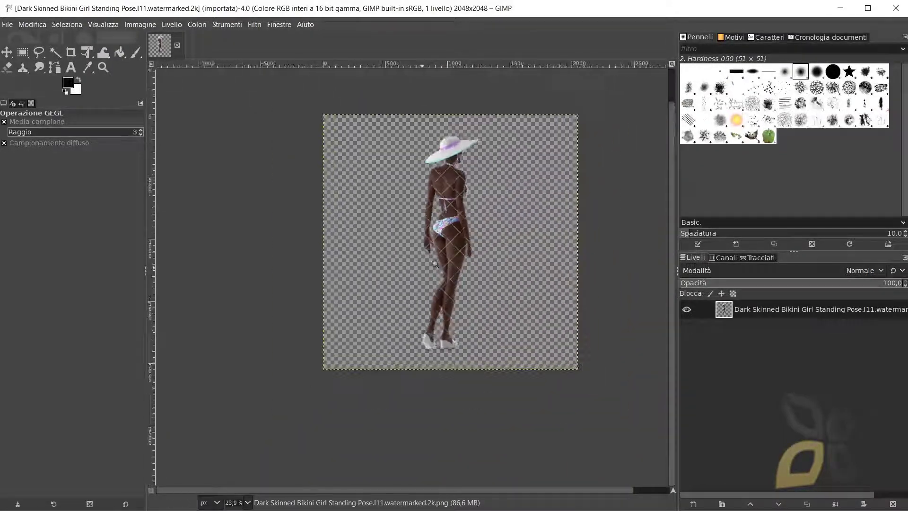
pyautogui.press('+')
pyautogui.scroll(4, 444, 257)
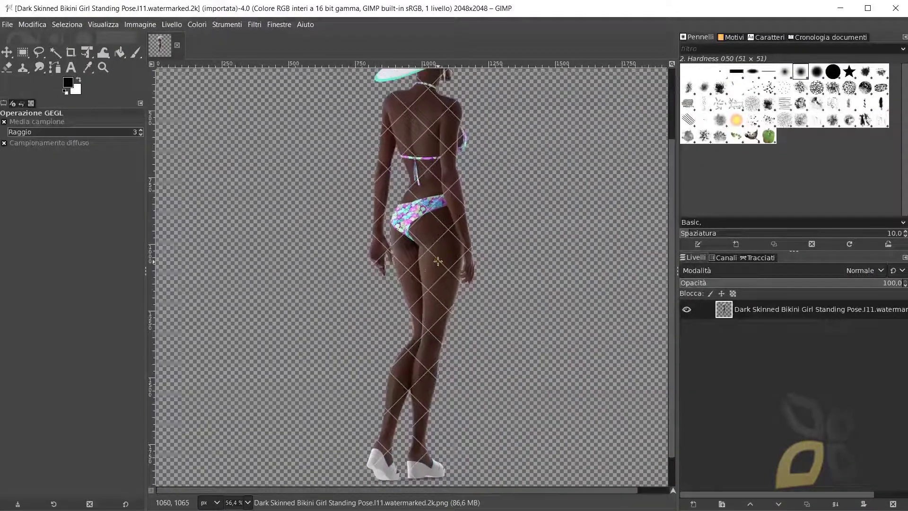
pyautogui.scroll(4, 424, 273)
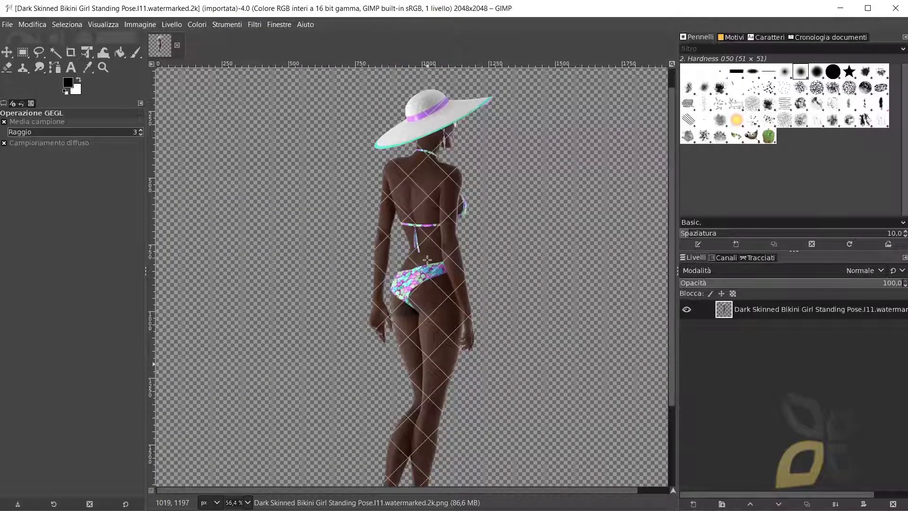
pyautogui.scroll(-1, 421, 258)
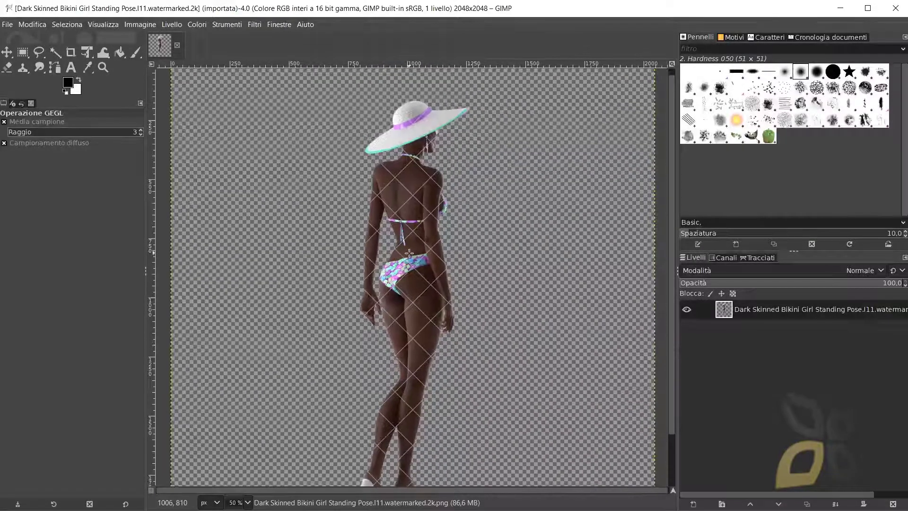
pyautogui.scroll(-1, 409, 254)
pyautogui.hscroll(1, 416, 255)
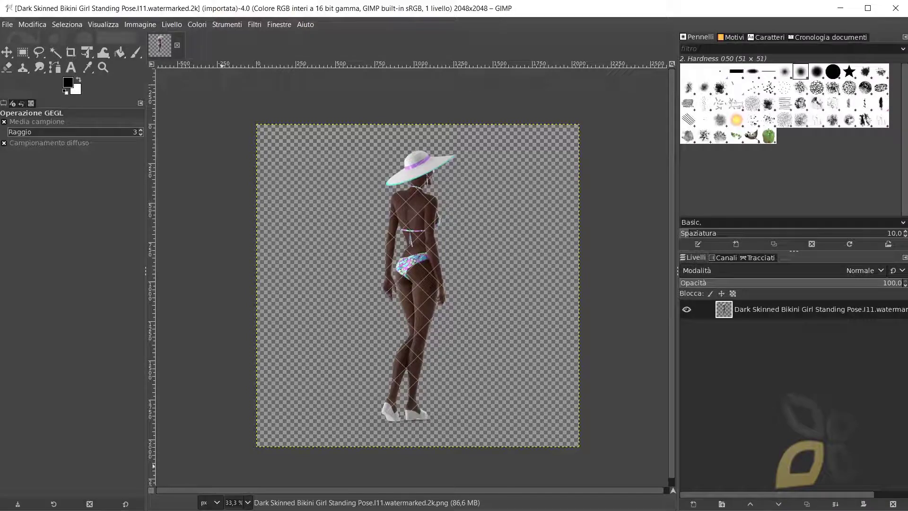
# Step: Switch back to the browser and open the Pexels home page in a new tab, keeping the window floating over GIMP
pyautogui.hotkey('alt', 'Tab')
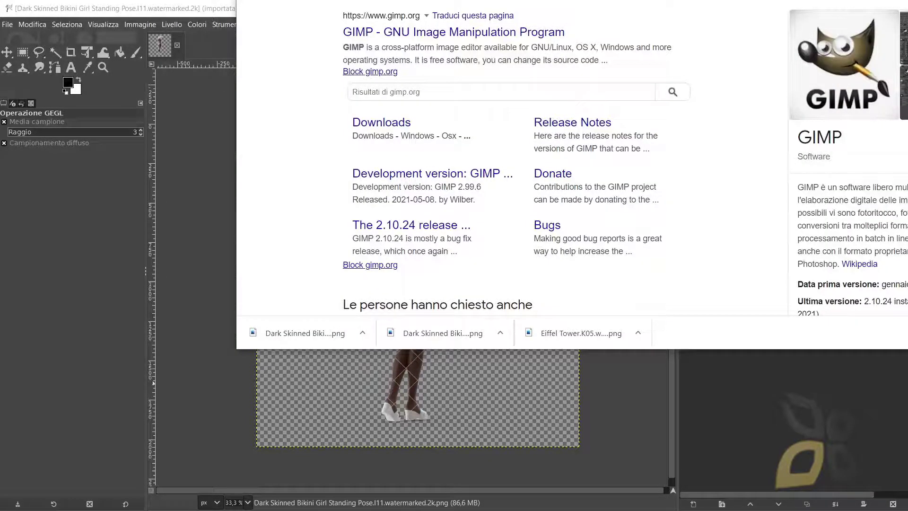
pyautogui.hotkey('alt', 'Left')
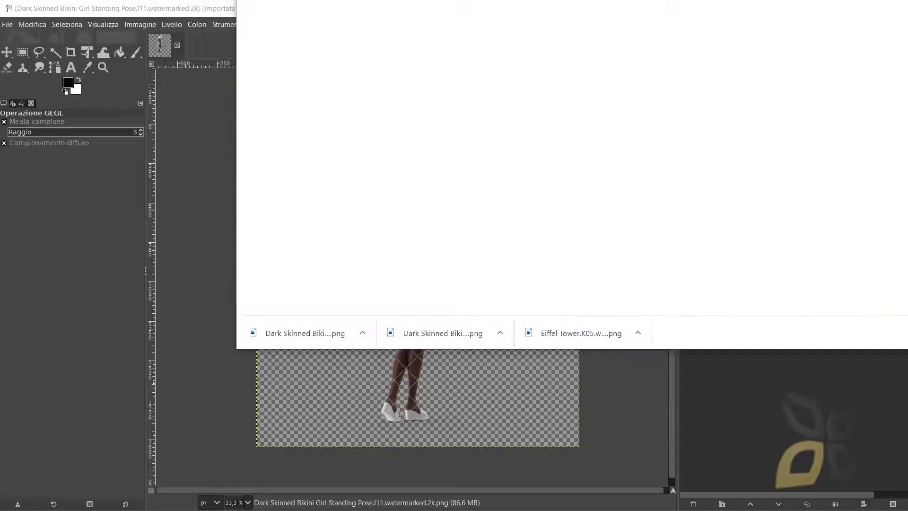
pyautogui.press('super+Up')
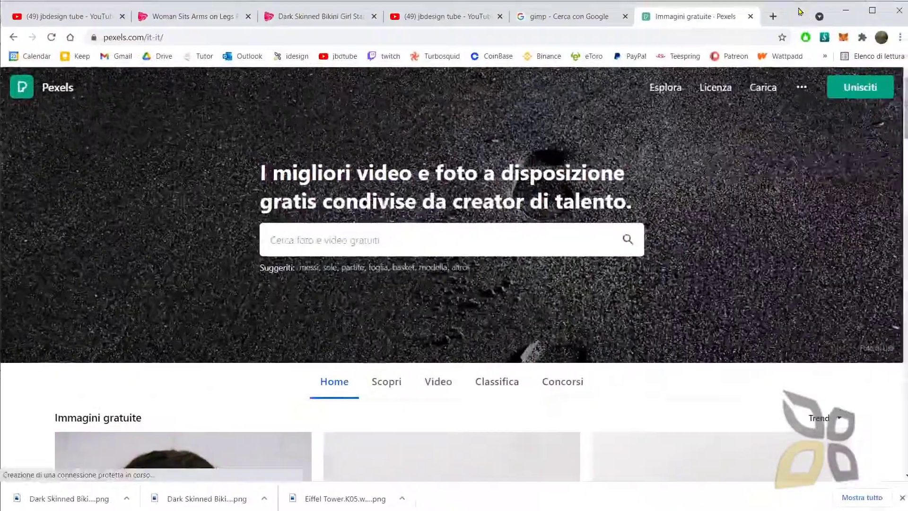
pyautogui.doubleClick(799, 12)
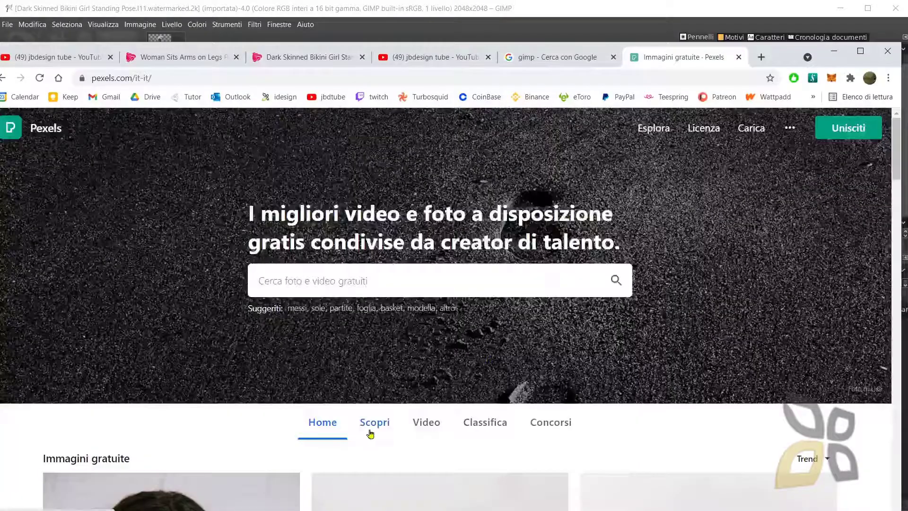
# Step: Browse the free Pexels photos and download the beach photo showing a photographer bending over a tripod
pyautogui.scroll(-15, 282, 397)
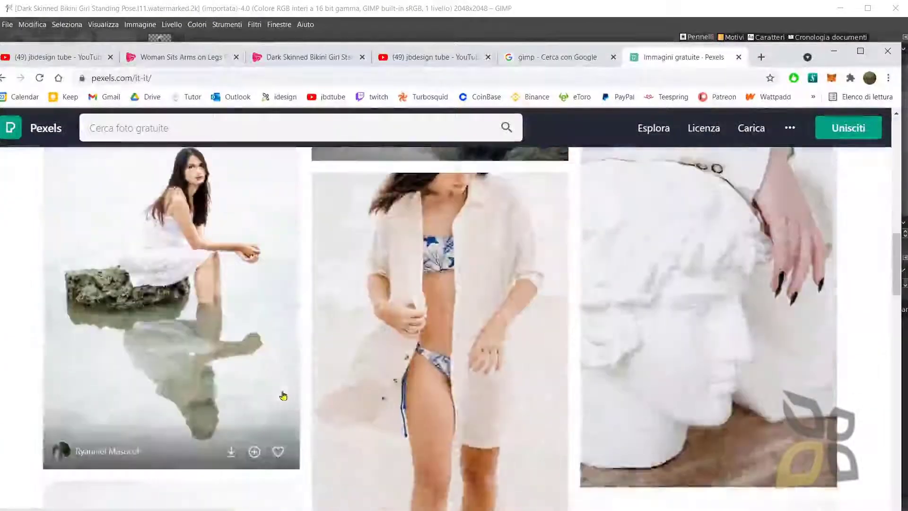
pyautogui.scroll(-10, 282, 396)
pyautogui.scroll(1, 205, 304)
pyautogui.click(207, 298)
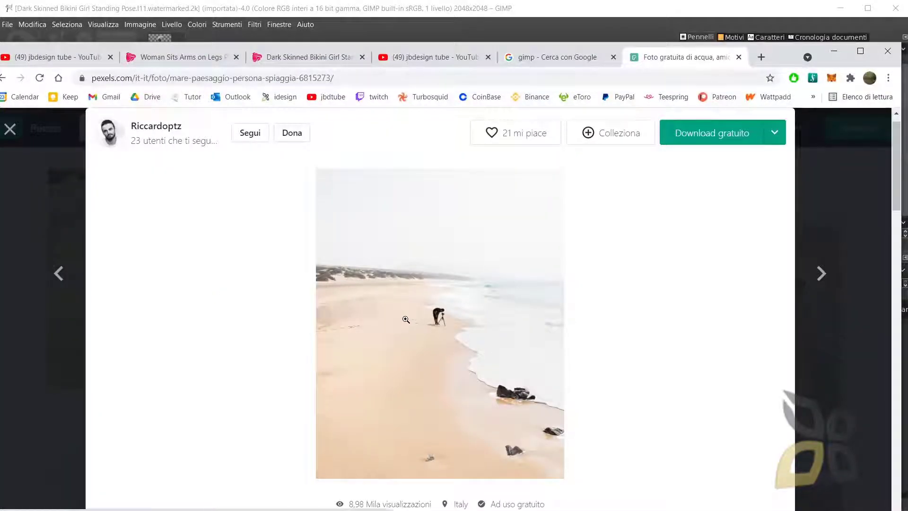
pyautogui.click(680, 134)
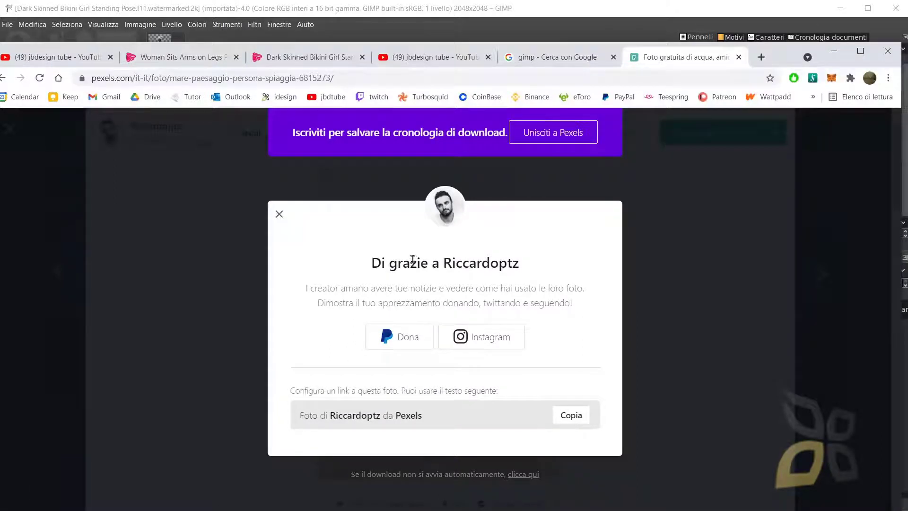
pyautogui.moveTo(443, 263); pyautogui.dragTo(512, 263)
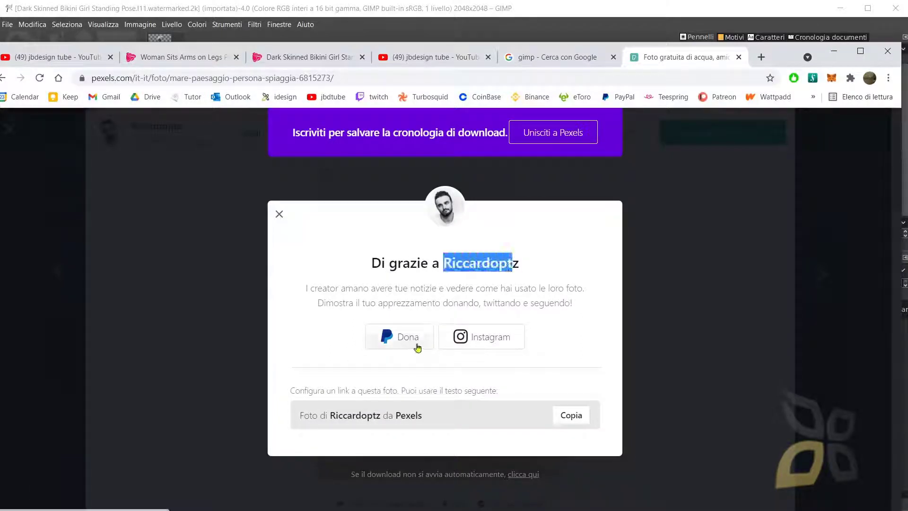
# Step: Bring the downloaded beach photo into the GIMP image as a new layer and place it below the bikini figure layer
pyautogui.moveTo(780, 61); pyautogui.dragTo(907, 0)
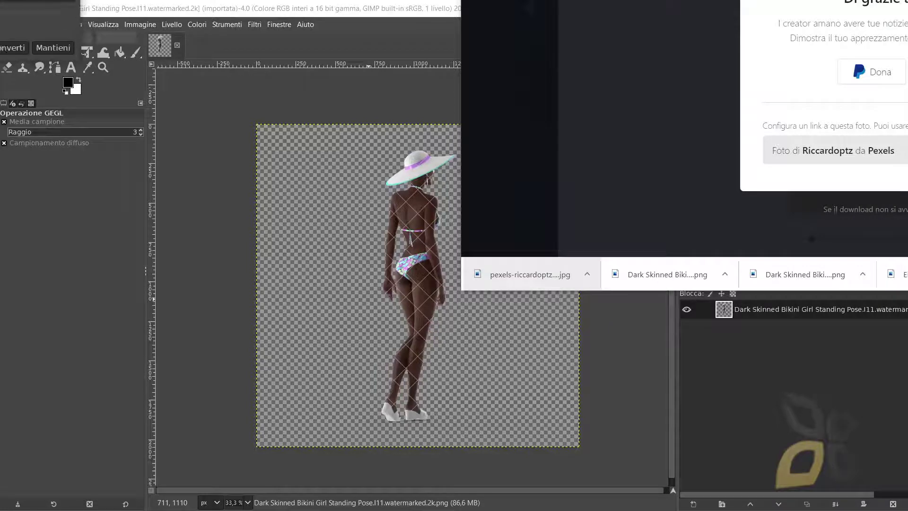
pyautogui.click(411, 326)
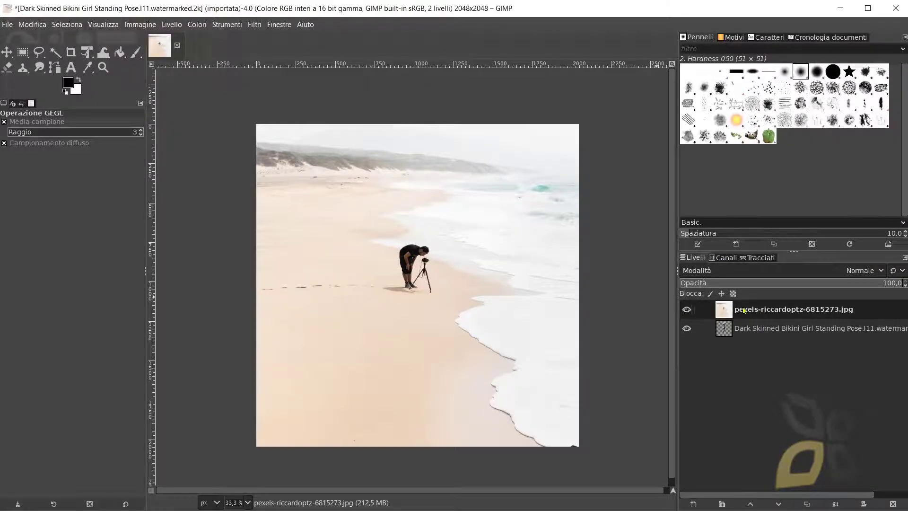
pyautogui.moveTo(743, 310); pyautogui.dragTo(738, 339)
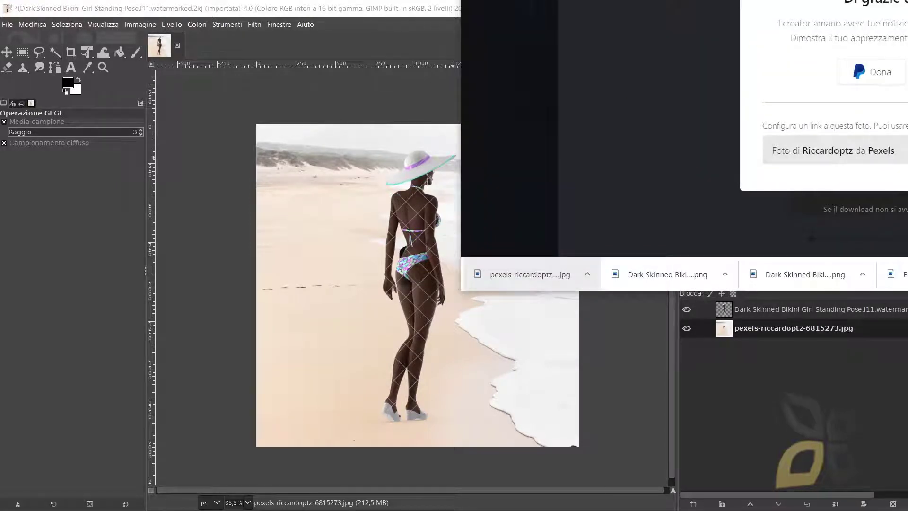
# Step: Close the Pexels tab and search Google Images for silhouette, looking through the resulting pictures
pyautogui.hotkey('ctrl', 'w')
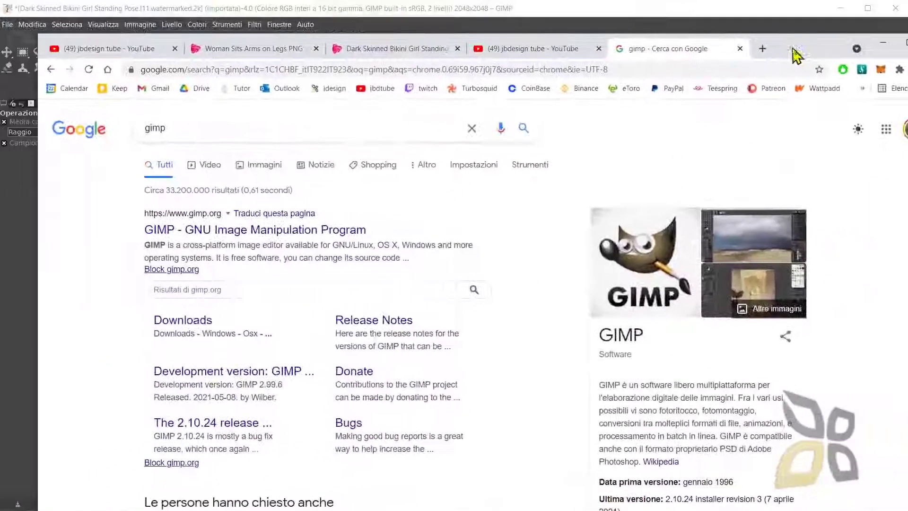
pyautogui.doubleClick(170, 127)
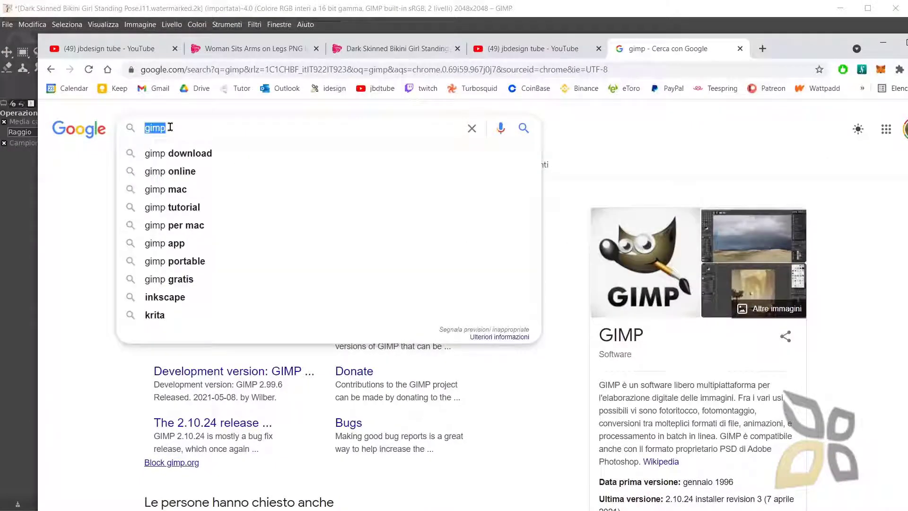
pyautogui.write('silo')
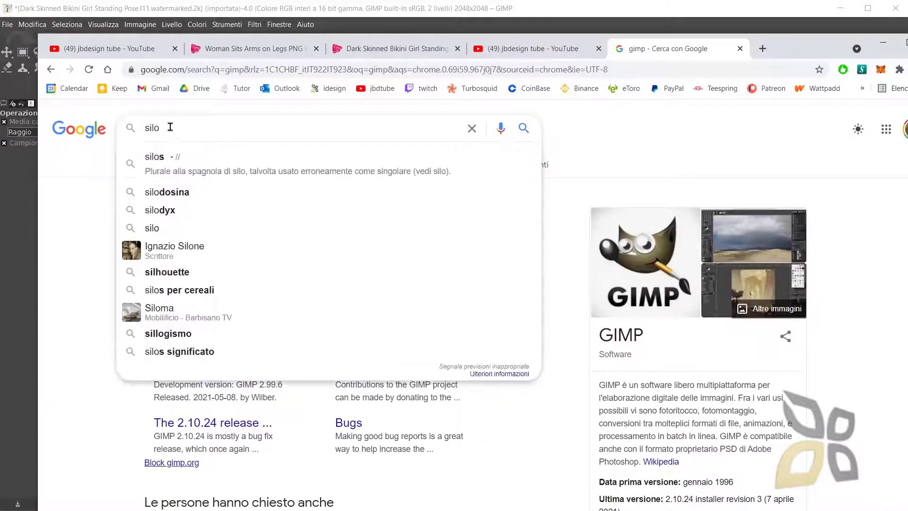
pyautogui.write('u')
pyautogui.press('Down')
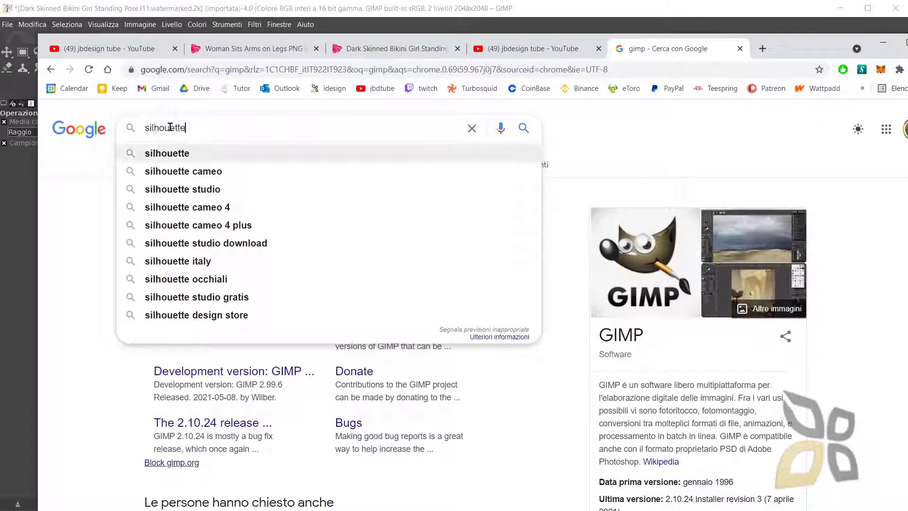
pyautogui.press('Return')
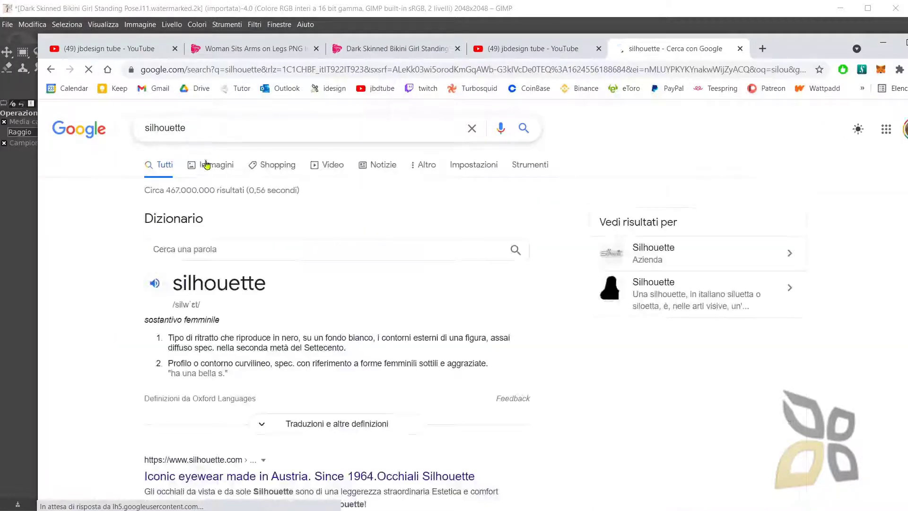
pyautogui.click(211, 165)
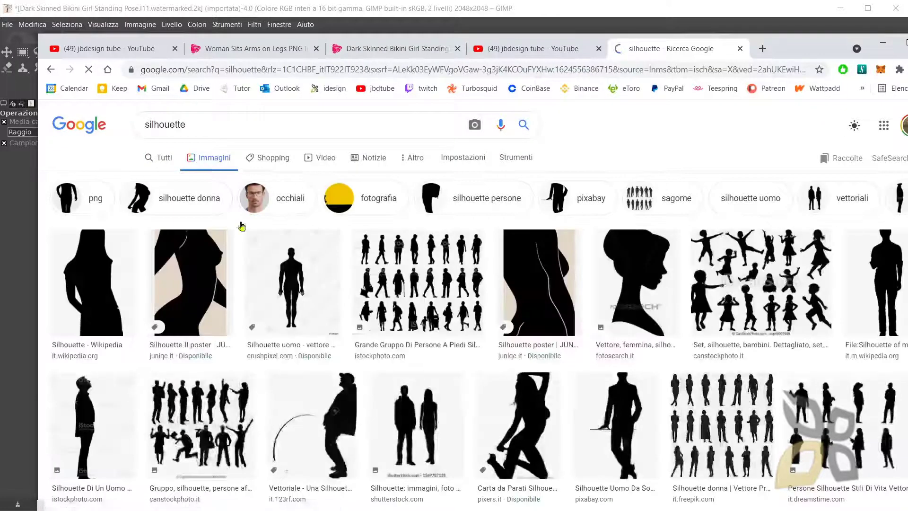
pyautogui.scroll(-5, 312, 387)
pyautogui.scroll(-5, 317, 386)
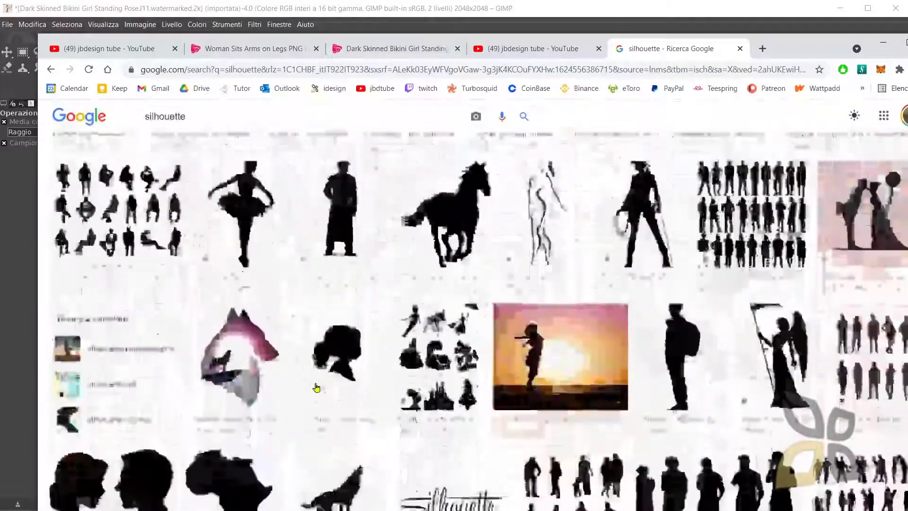
# Step: Refine the image search to silhouette architecture and browse the people silhouettes used in architectural drawings
pyautogui.click(229, 121)
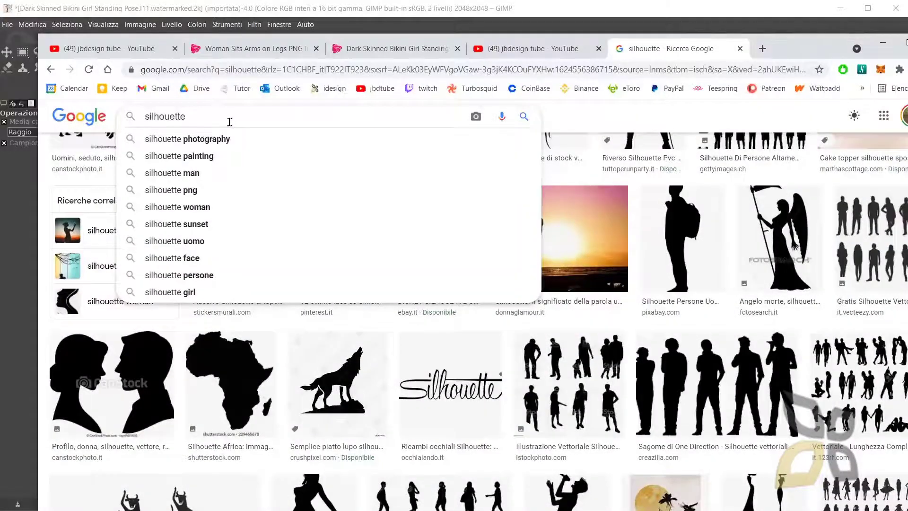
pyautogui.write('architecture')
pyautogui.press('Return')
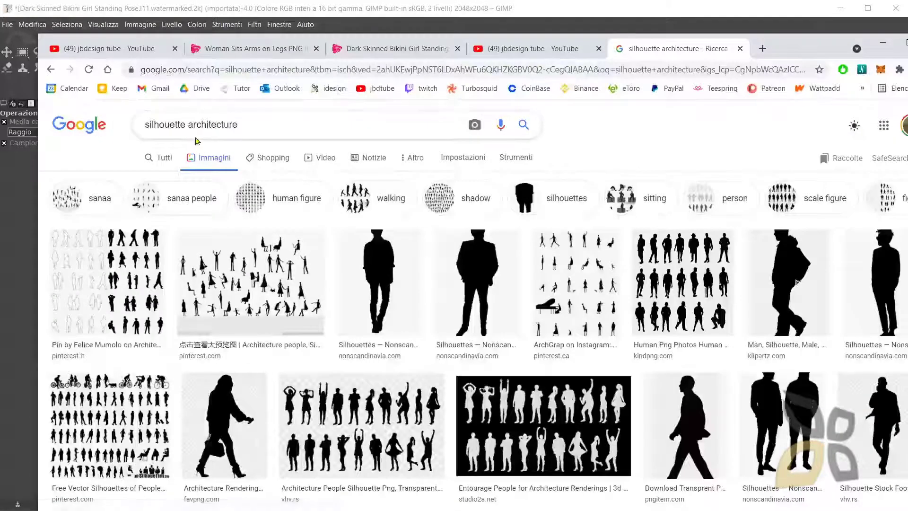
pyautogui.scroll(-12, 241, 218)
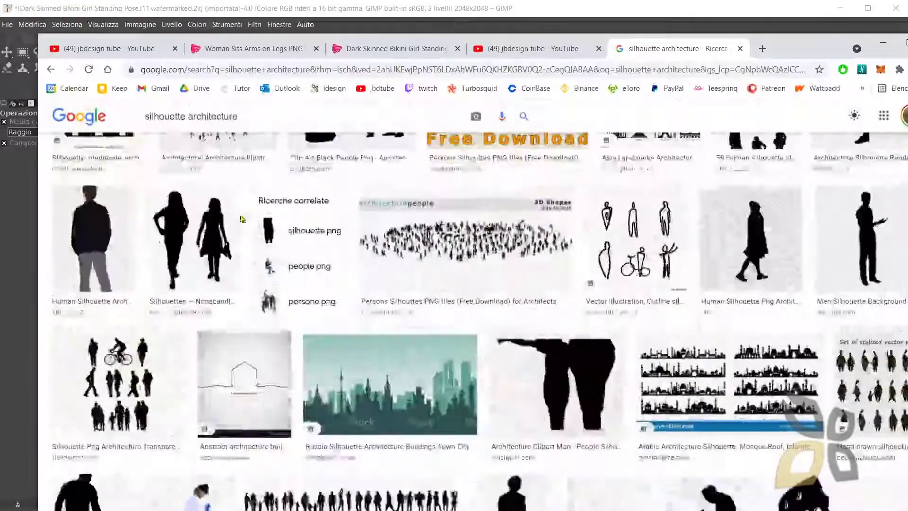
pyautogui.scroll(-5, 284, 354)
pyautogui.scroll(-5, 287, 356)
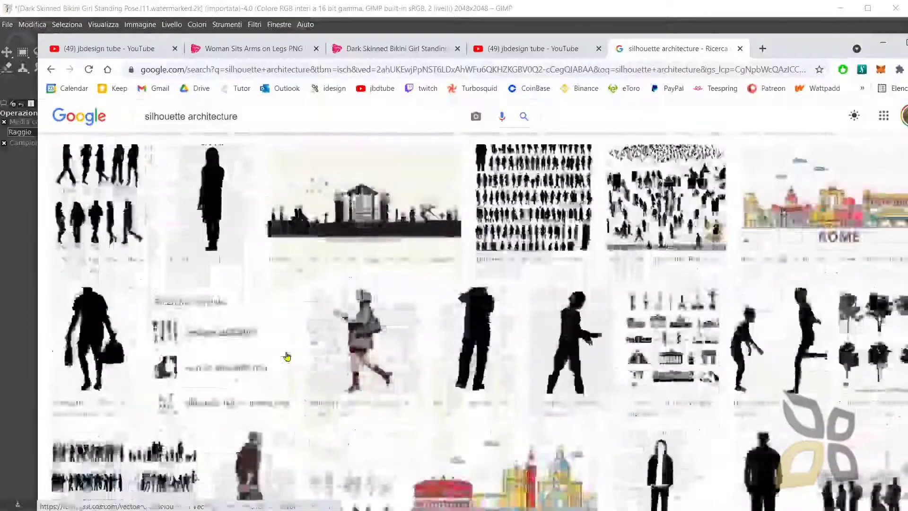
pyautogui.scroll(-10, 287, 356)
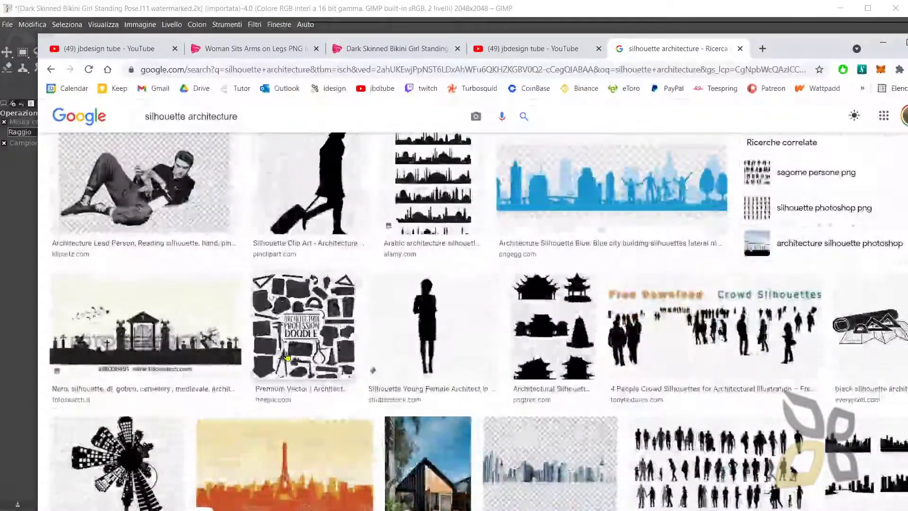
pyautogui.scroll(10, 287, 356)
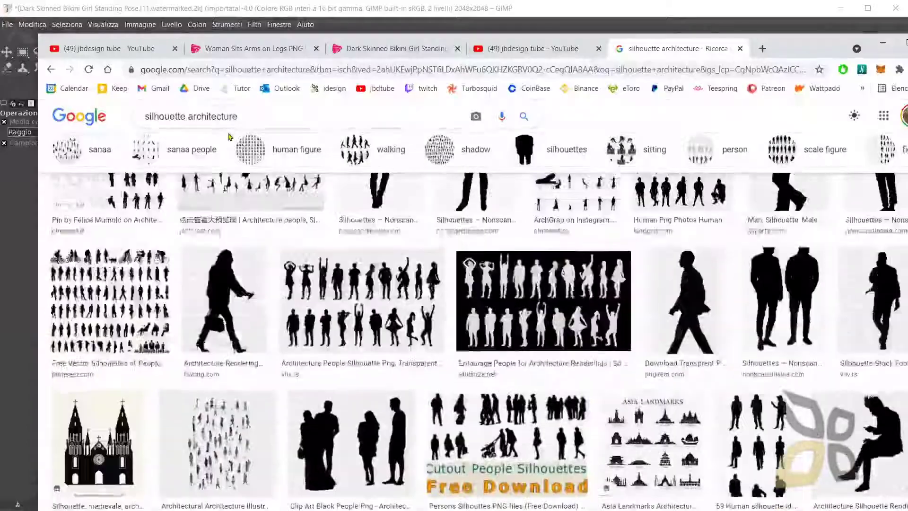
# Step: Extend the image search to silhouette architecture project and look through the results for scenes containing silhouetted people
pyautogui.click(245, 117)
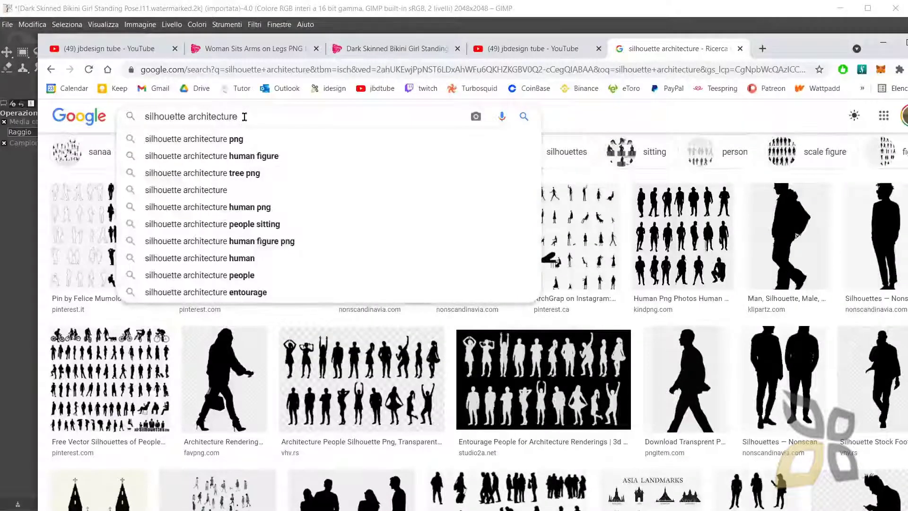
pyautogui.write('proejct')
pyautogui.press('Return')
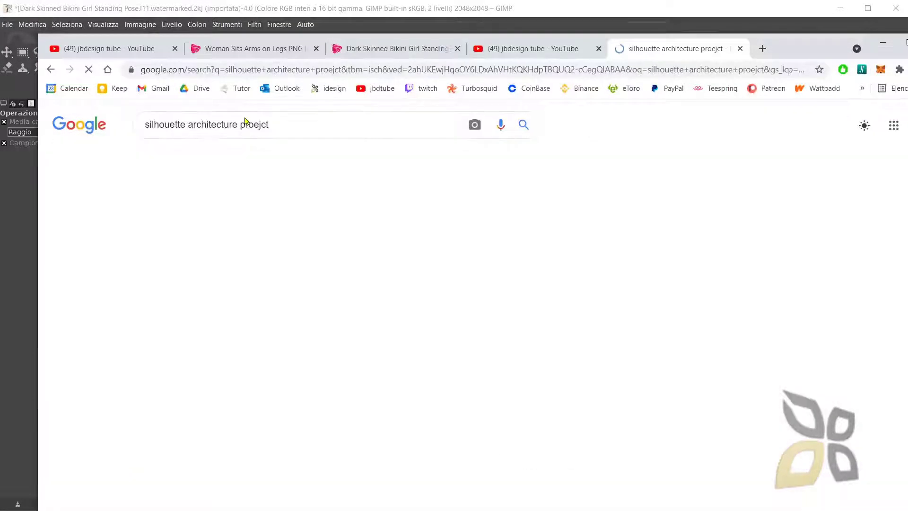
pyautogui.scroll(-1, 256, 237)
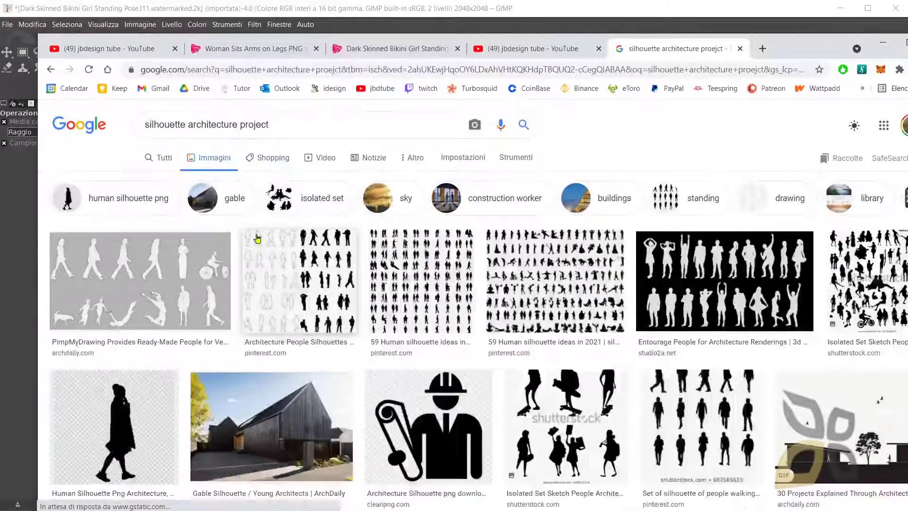
pyautogui.scroll(-4, 286, 327)
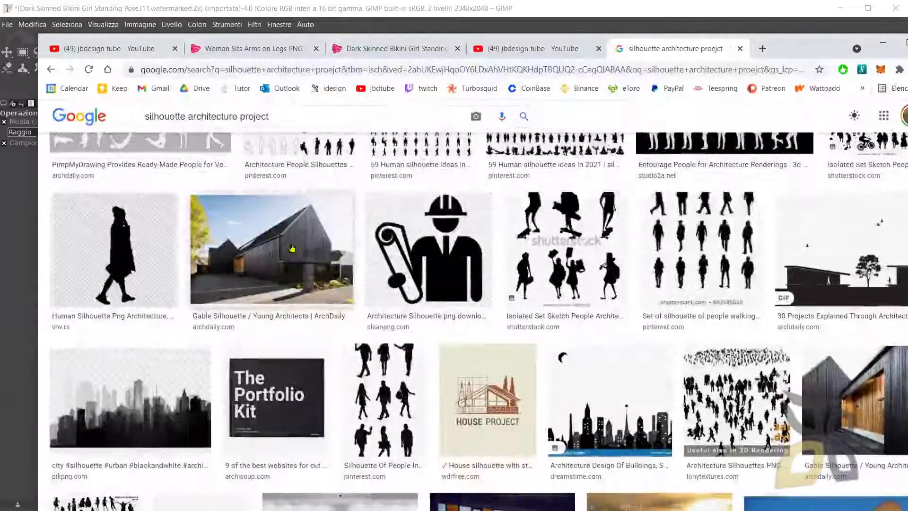
pyautogui.scroll(-4, 284, 249)
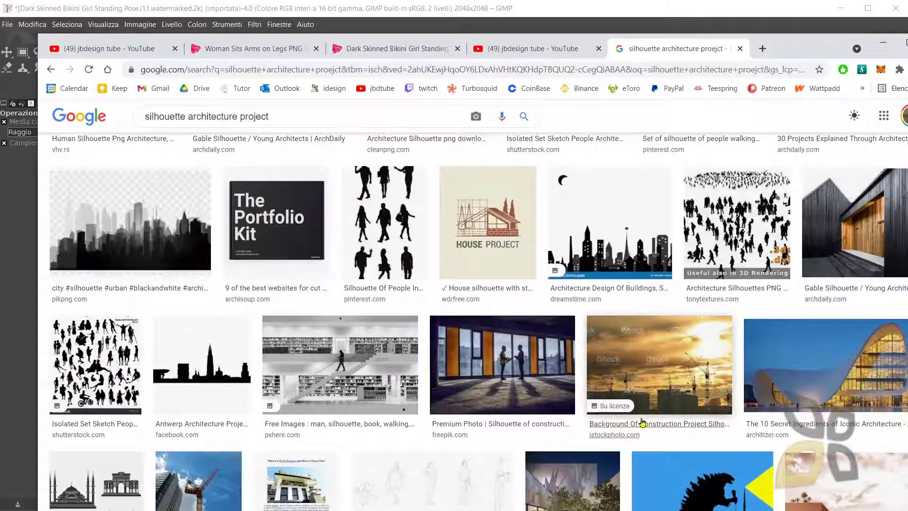
pyautogui.scroll(-1, 472, 369)
# Step: Preview the black-and-white library staircase photo and two related Stuttgart City Library images with people in them
pyautogui.click(378, 326)
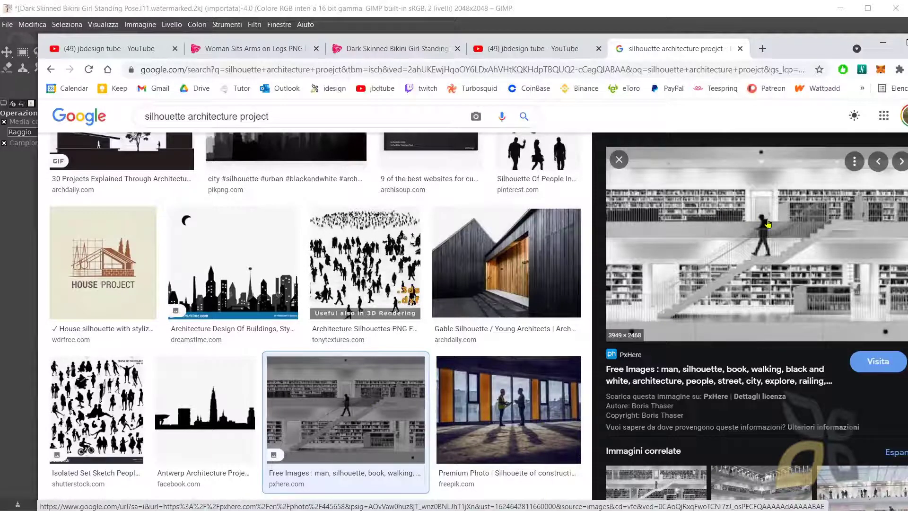
pyautogui.scroll(-5, 767, 223)
pyautogui.click(850, 383)
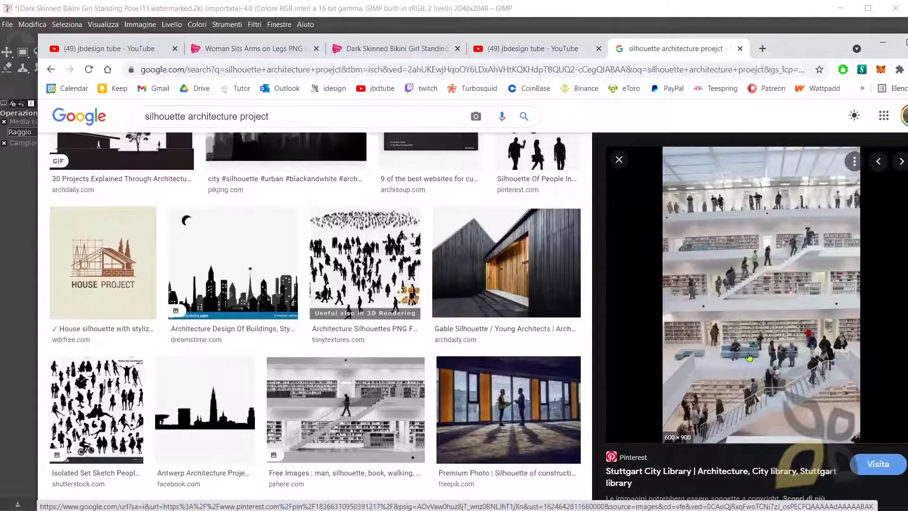
pyautogui.scroll(-5, 768, 384)
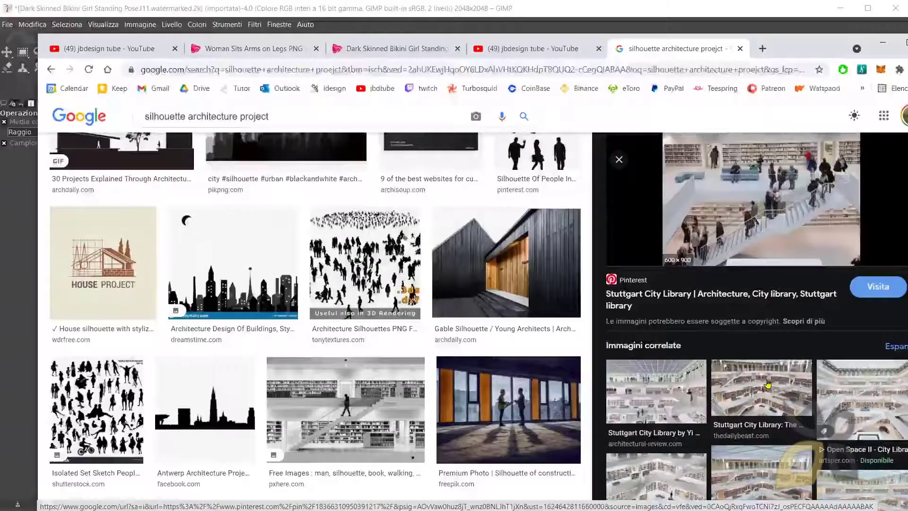
pyautogui.click(652, 387)
pyautogui.scroll(-5, 662, 369)
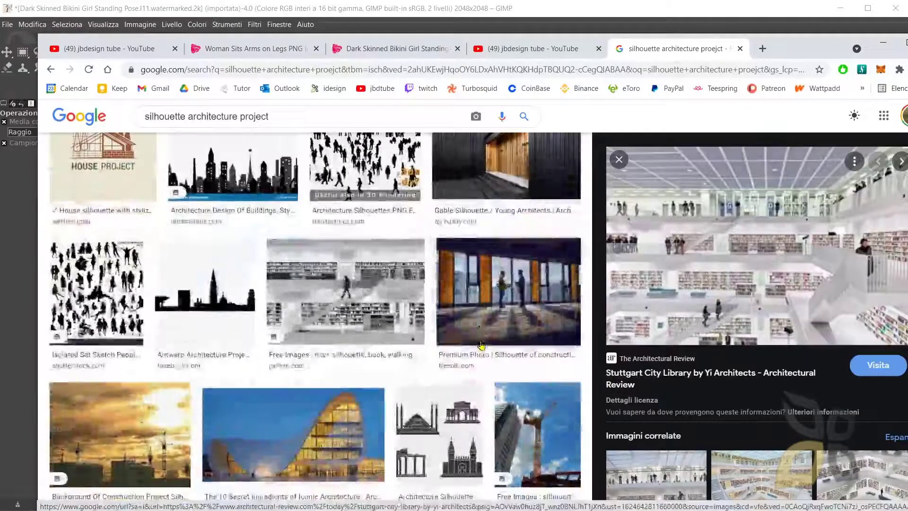
# Step: Preview the Over Theatre project rendering and the related Escale au pied du Phare image from KooZA/rch
pyautogui.scroll(-8, 674, 353)
pyautogui.scroll(-6, 454, 415)
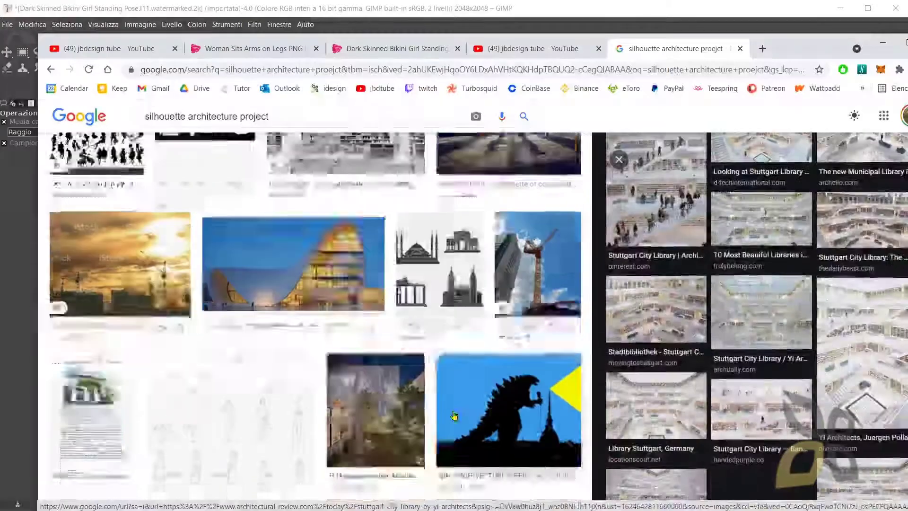
pyautogui.scroll(-5, 454, 415)
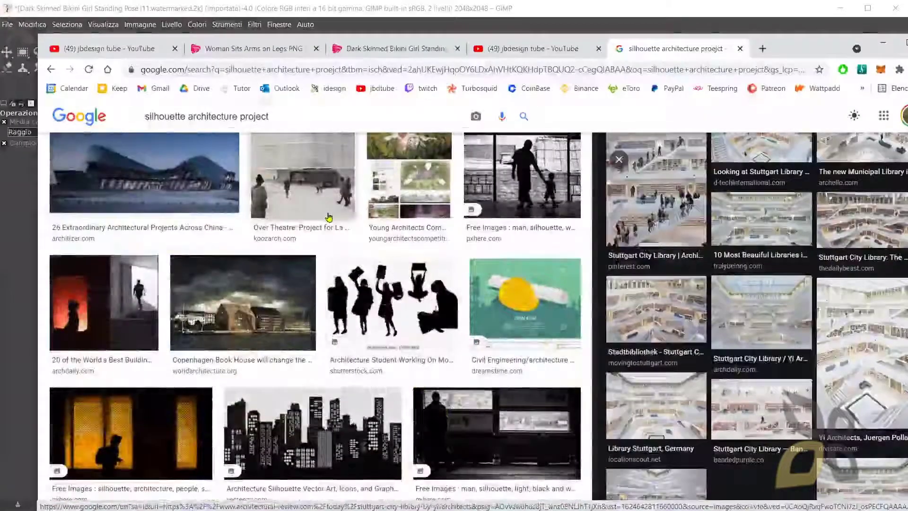
pyautogui.click(329, 217)
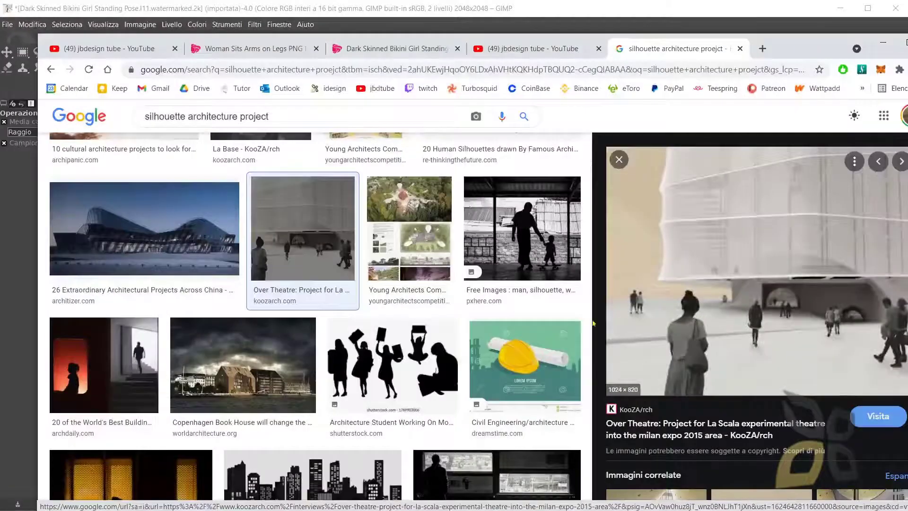
pyautogui.scroll(-4, 589, 323)
pyautogui.scroll(-6, 741, 353)
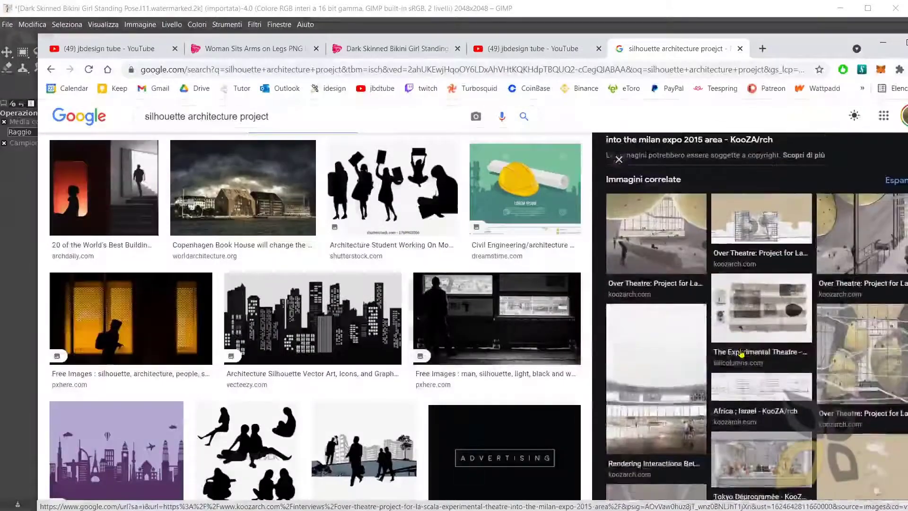
pyautogui.scroll(-5, 742, 353)
pyautogui.click(728, 365)
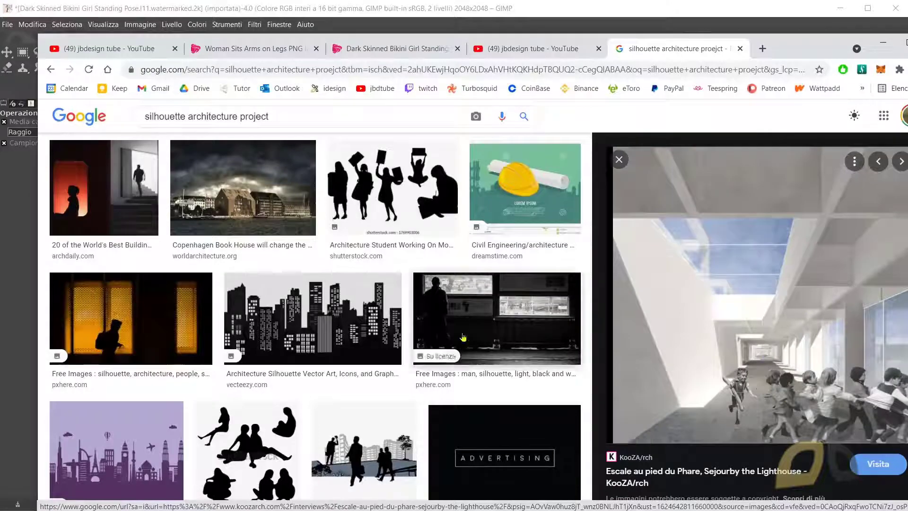
# Step: Preview the VectorStock architecture silhouette scene and the related image of three standing business people
pyautogui.click(365, 450)
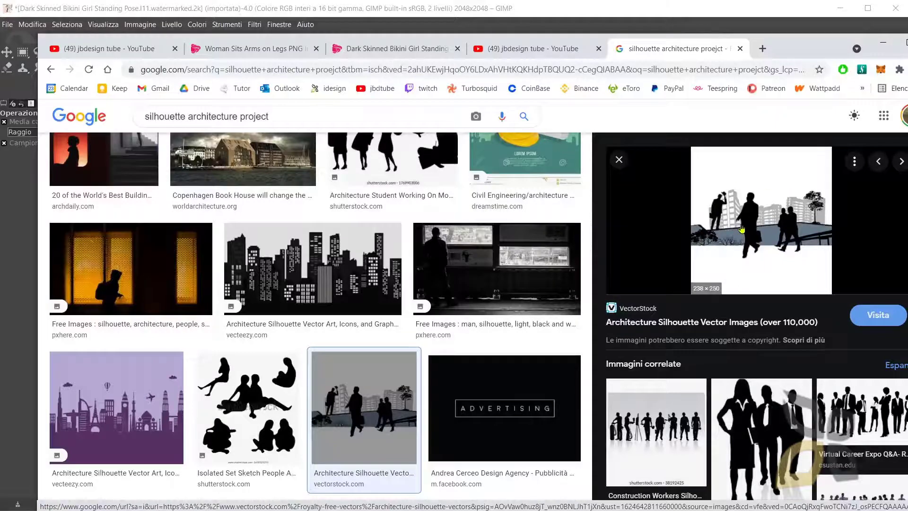
pyautogui.click(774, 422)
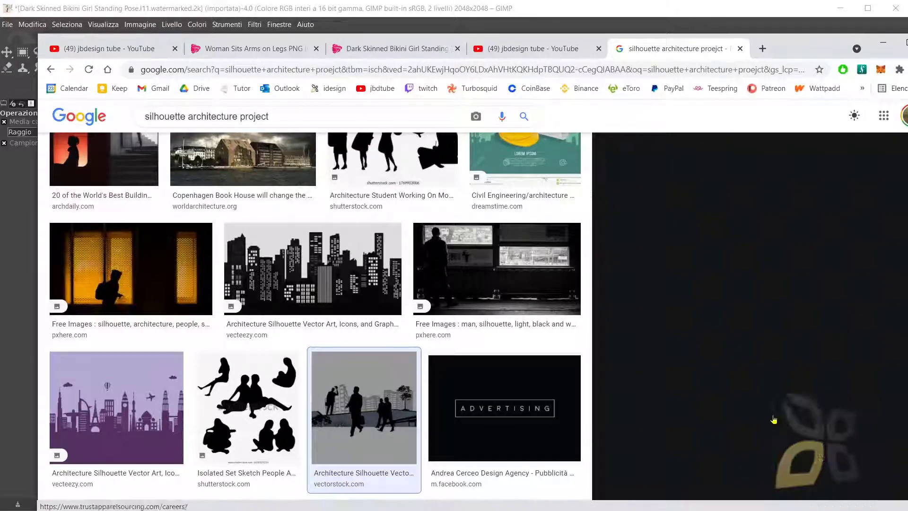
pyautogui.scroll(-4, 309, 299)
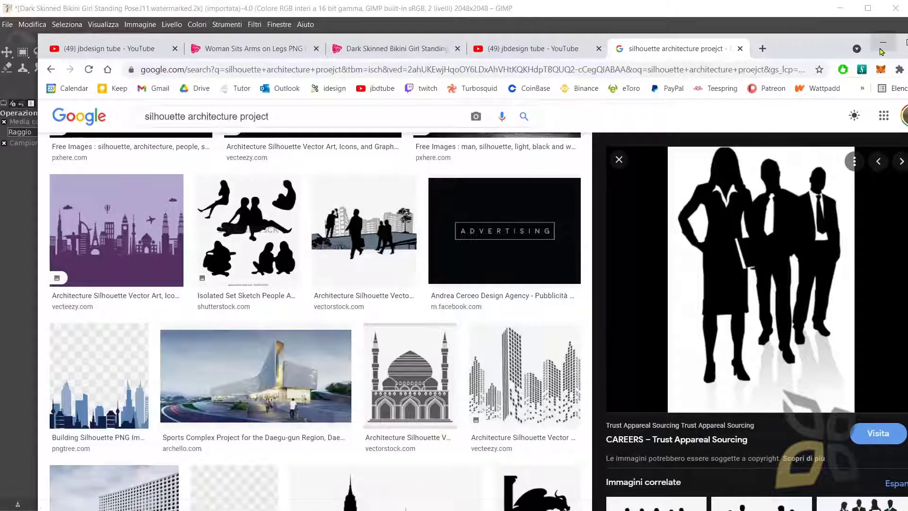
# Step: Switch to GIMP and make the figure's layer above the beach photo active
pyautogui.click(882, 45)
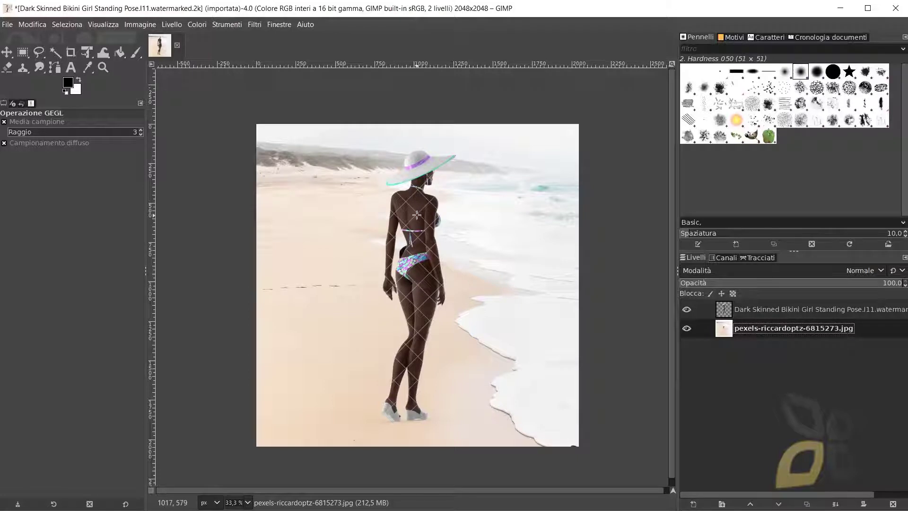
pyautogui.click(722, 310)
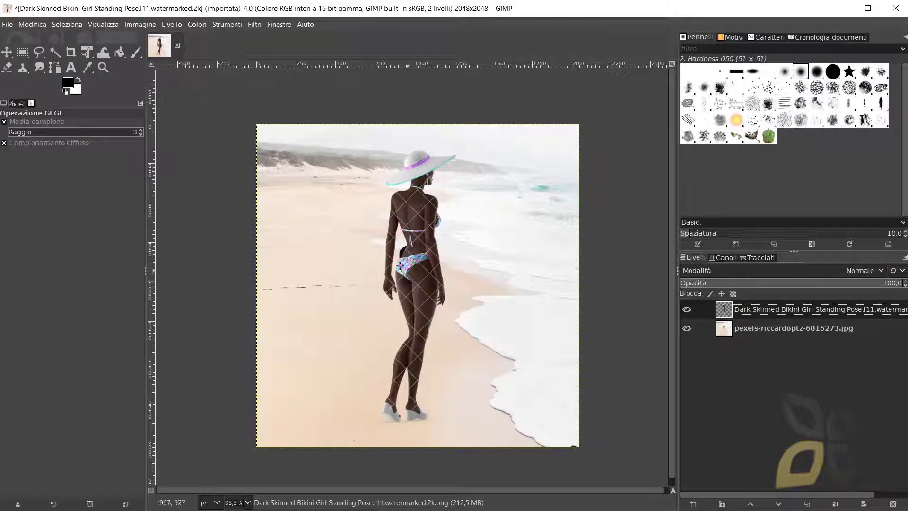
pyautogui.click(141, 25)
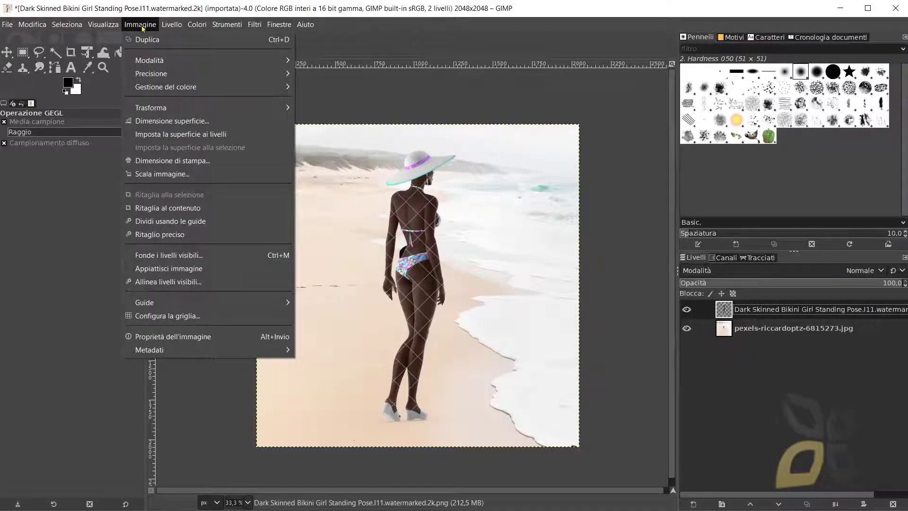
pyautogui.moveTo(190, 27)
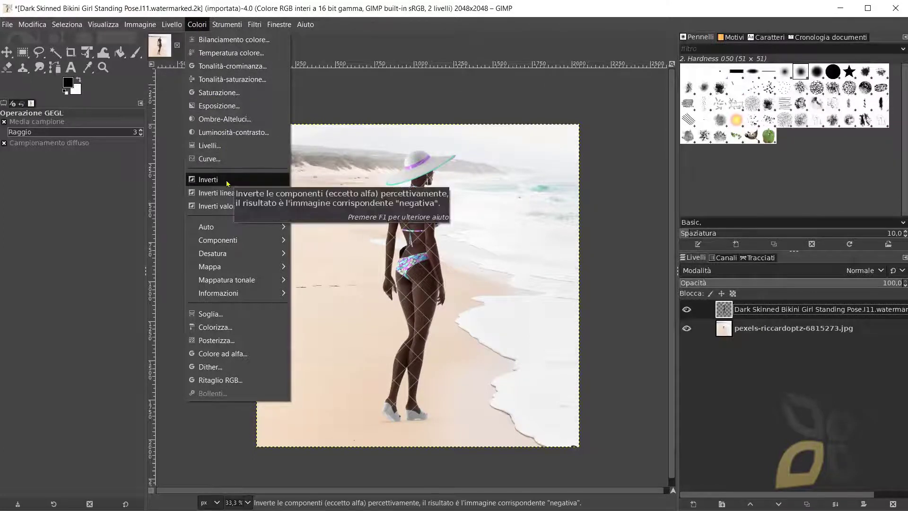
pyautogui.moveTo(223, 257)
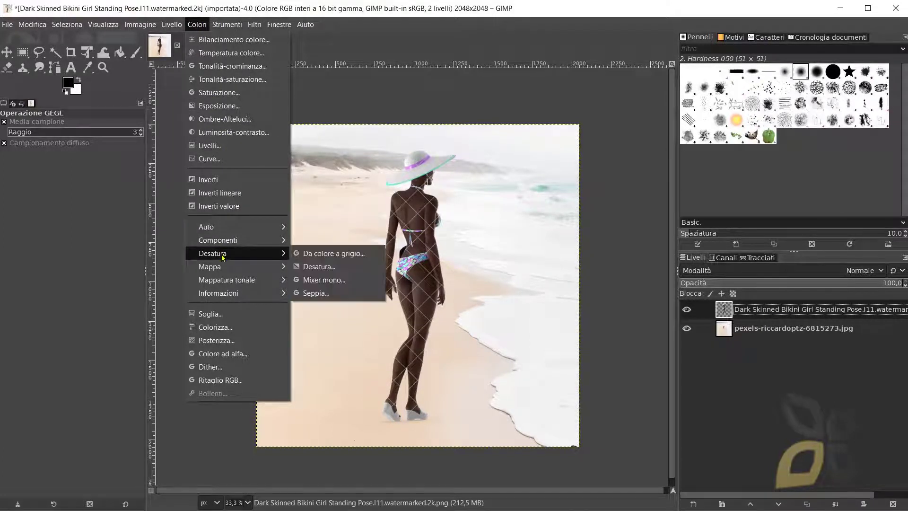
pyautogui.click(316, 257)
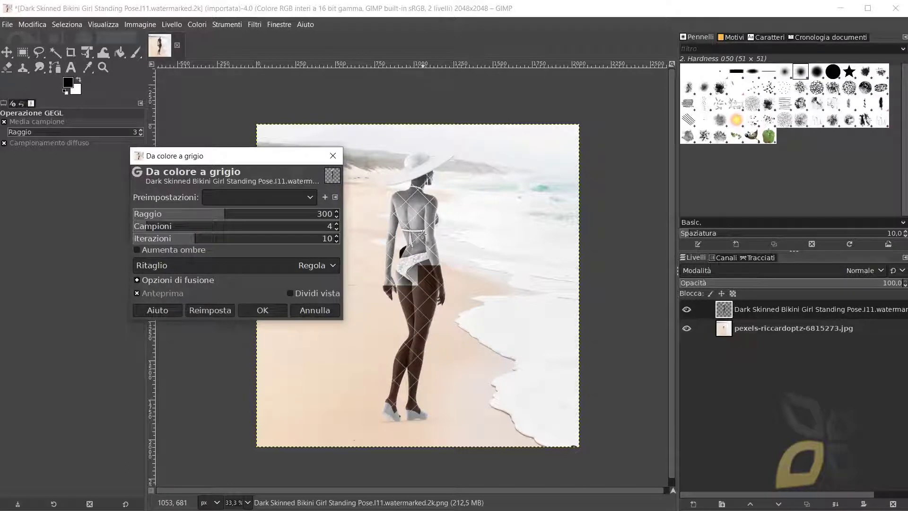
pyautogui.click(333, 156)
# Step: Colorize the figure's layer with black (000000) to turn it into a solid silhouette
pyautogui.click(197, 24)
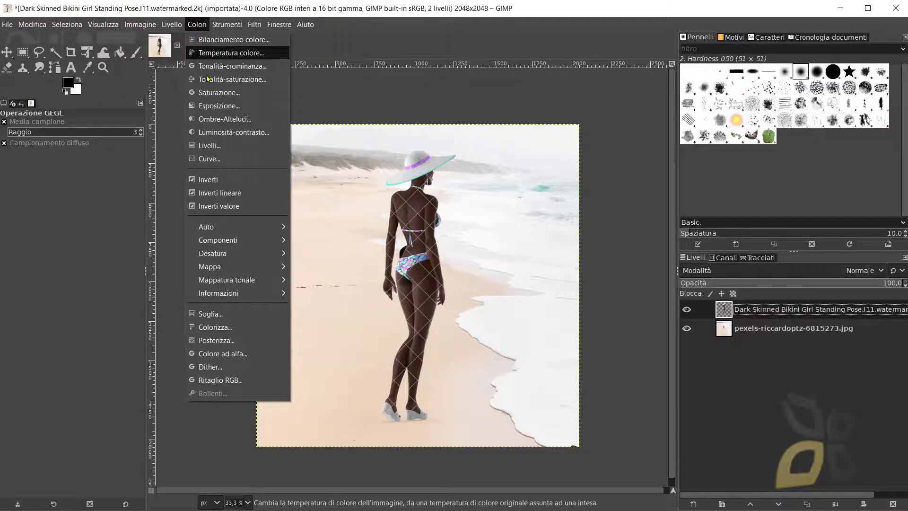
pyautogui.click(206, 327)
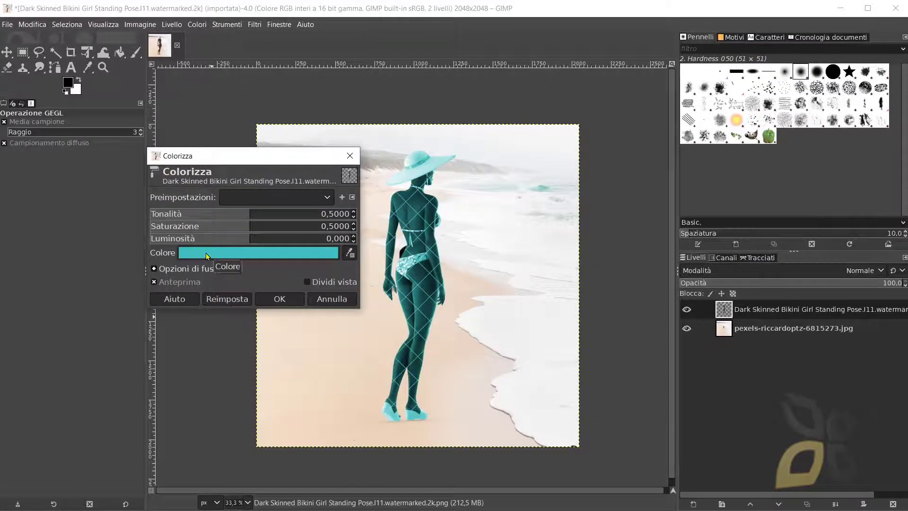
pyautogui.click(206, 253)
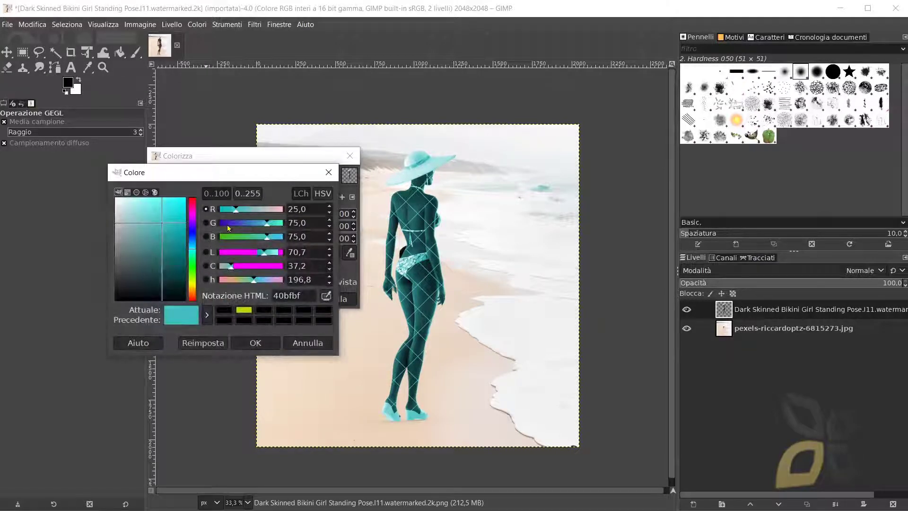
pyautogui.click(127, 299)
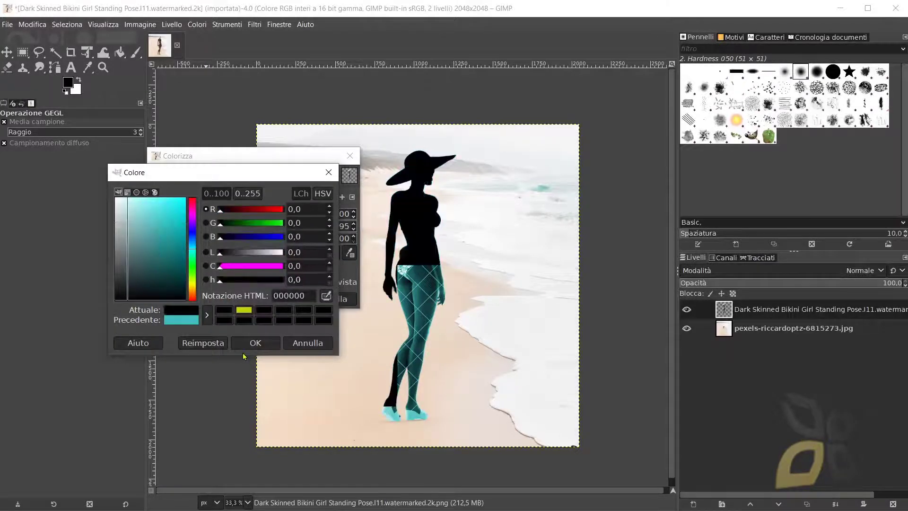
pyautogui.click(255, 343)
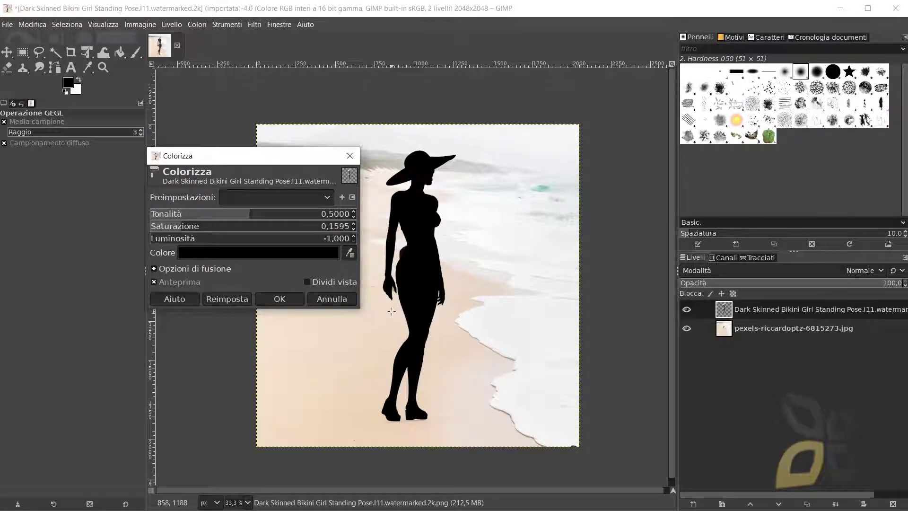
pyautogui.click(289, 299)
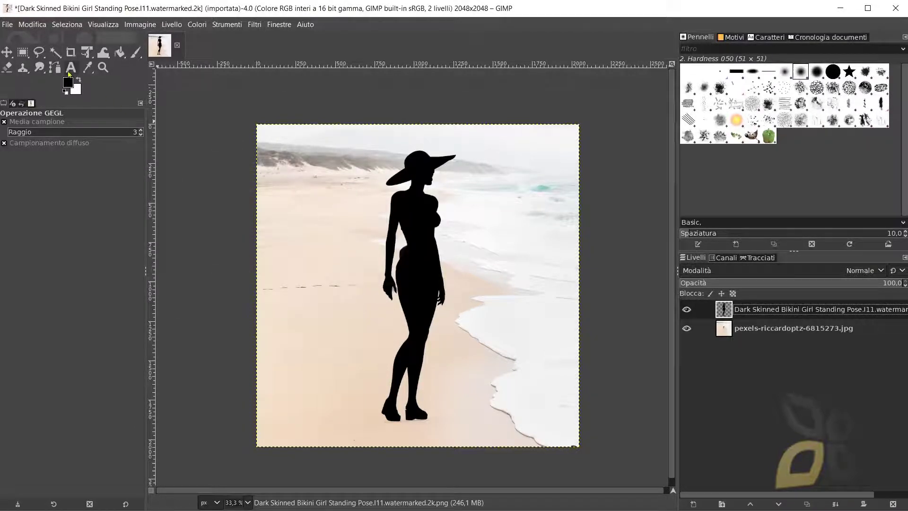
# Step: Fuzzy-select the black silhouette and invert the selection
pyautogui.click(54, 56)
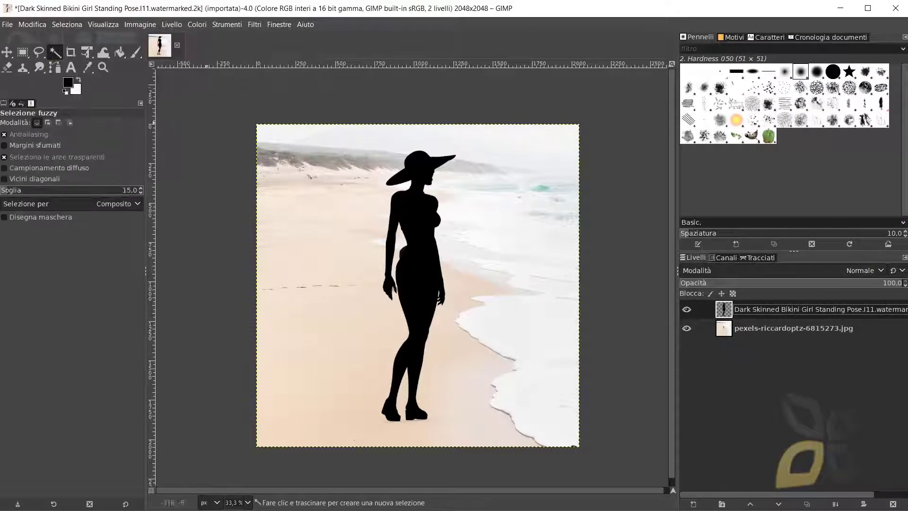
pyautogui.click(409, 213)
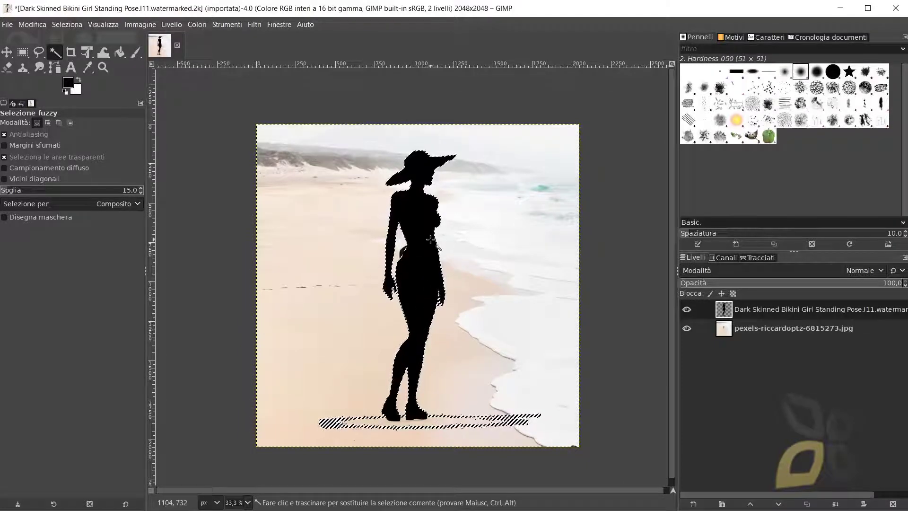
pyautogui.click(20, 53)
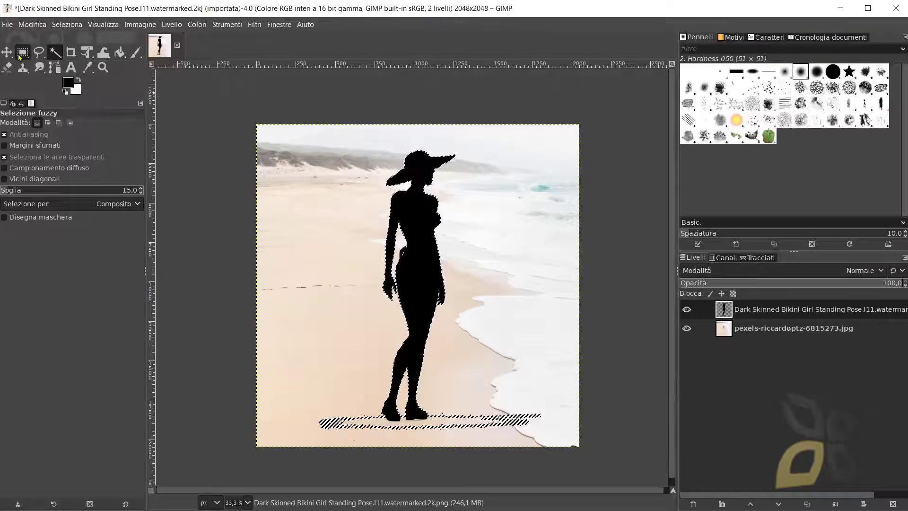
pyautogui.rightClick(411, 218)
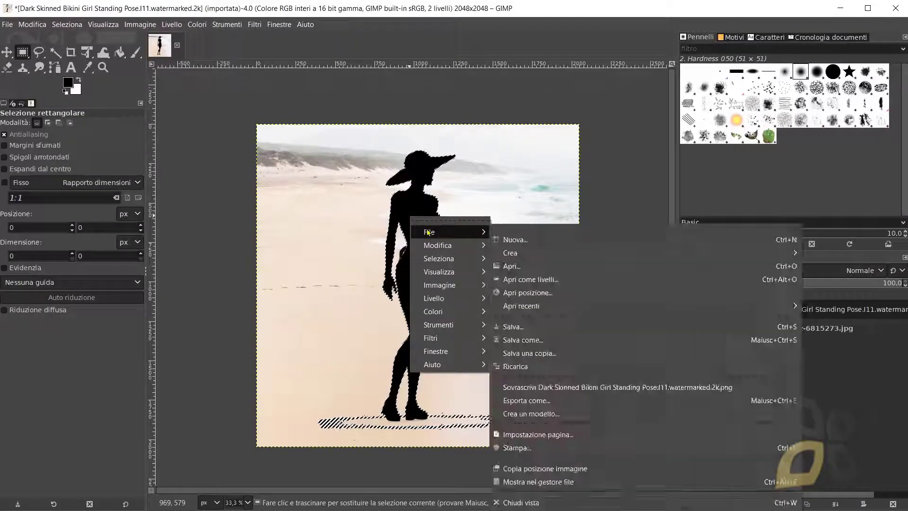
pyautogui.moveTo(431, 257)
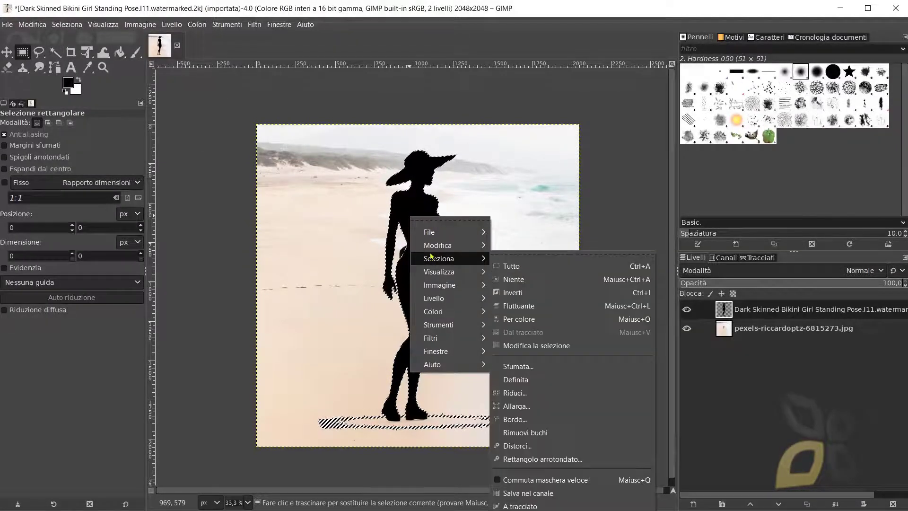
pyautogui.click(515, 296)
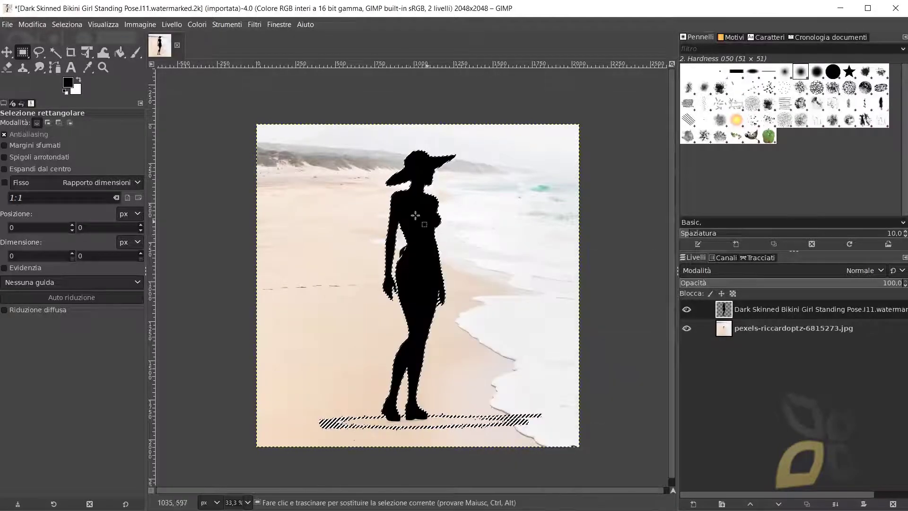
# Step: Select the whole image and clear the selection again
pyautogui.rightClick(421, 218)
pyautogui.moveTo(453, 233)
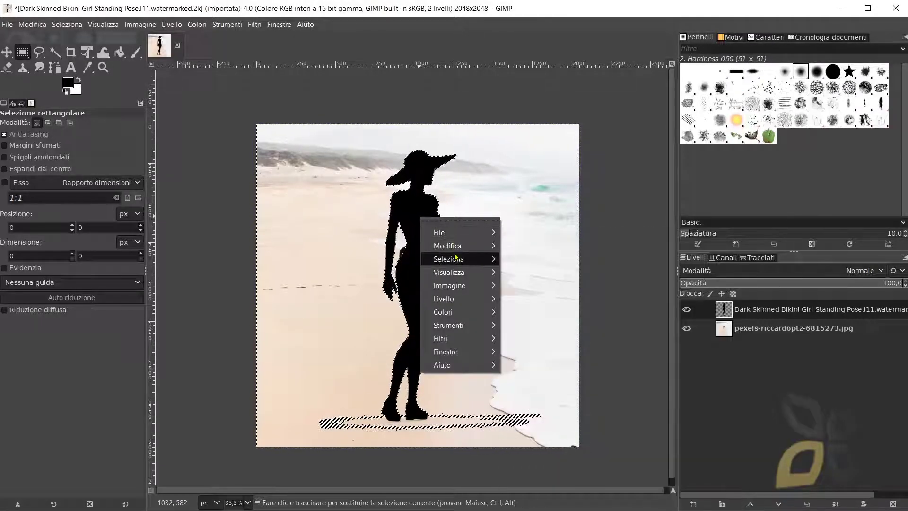
pyautogui.moveTo(454, 257)
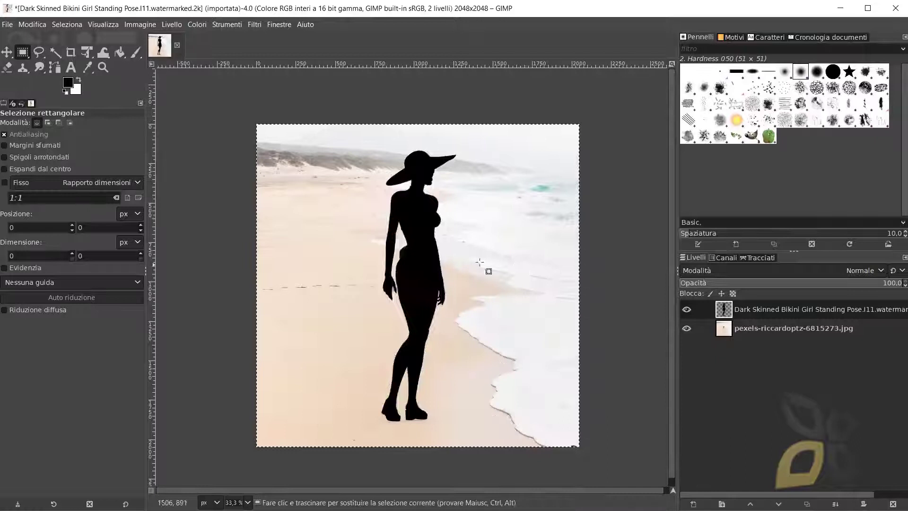
pyautogui.rightClick(422, 215)
pyautogui.moveTo(453, 243)
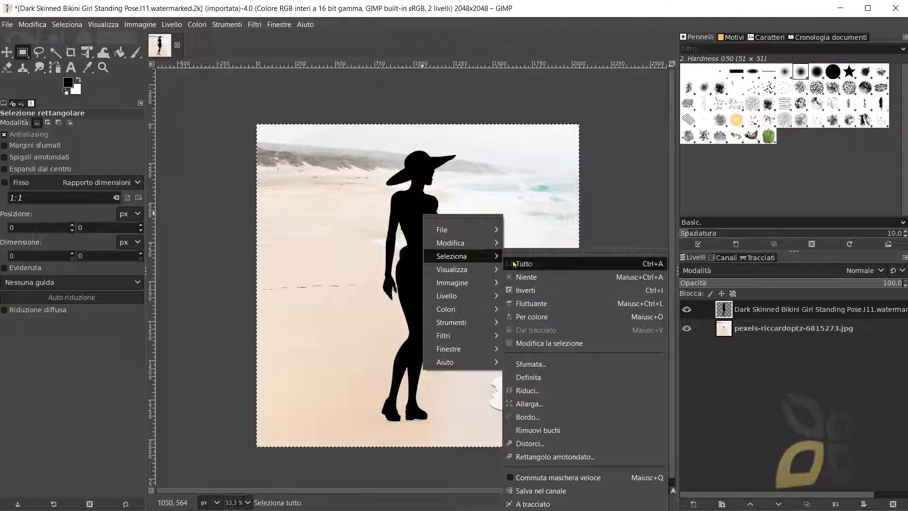
pyautogui.click(529, 277)
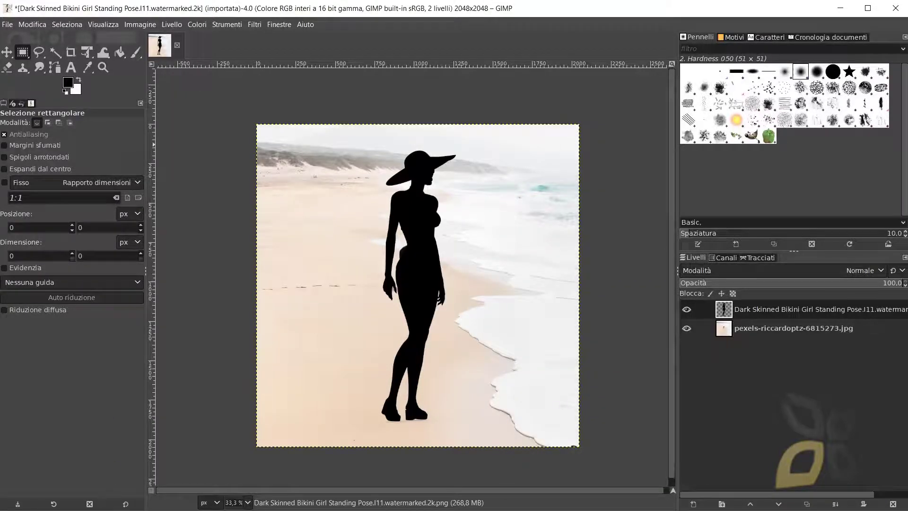
# Step: Switch to the browser and look back through the silhouette architecture project image results
pyautogui.hotkey('alt', 'Tab')
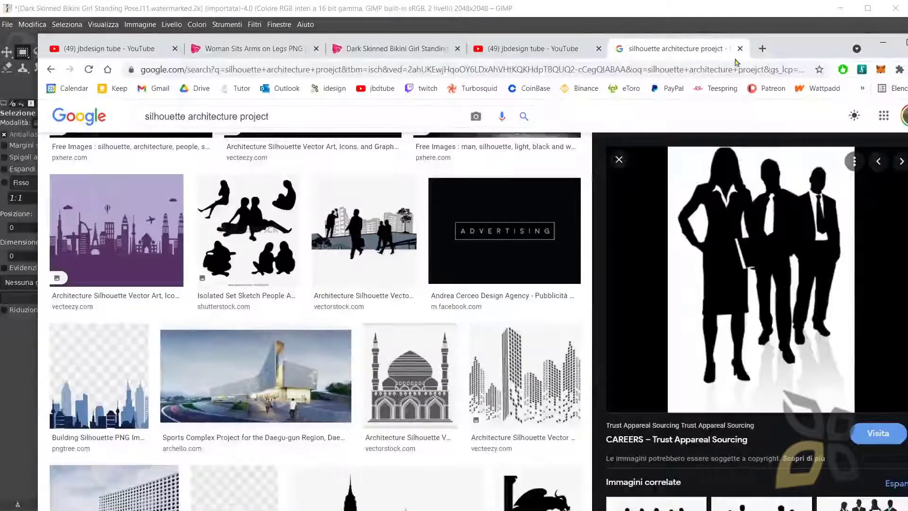
pyautogui.doubleClick(786, 52)
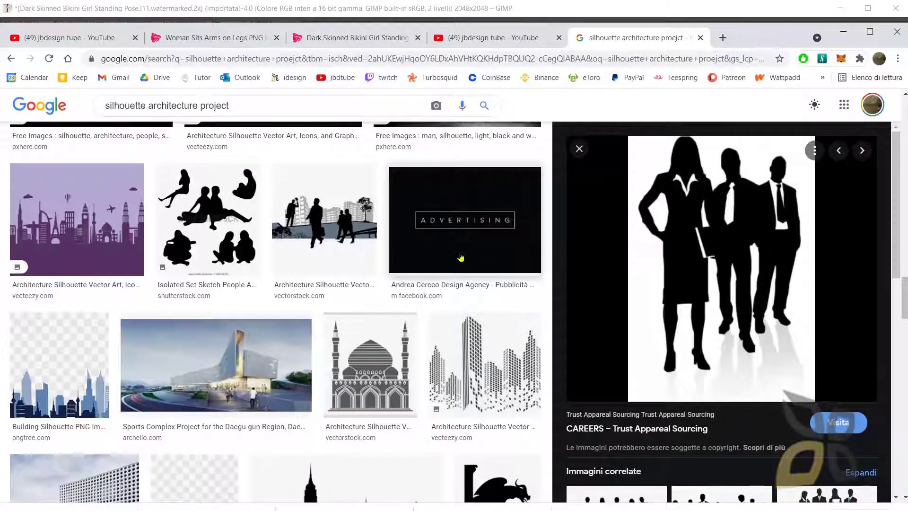
pyautogui.scroll(5, 237, 265)
pyautogui.scroll(5, 236, 265)
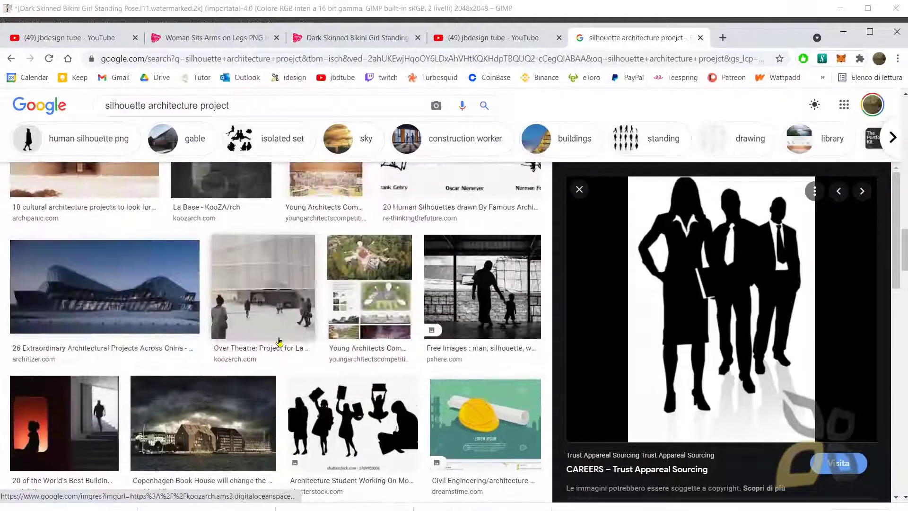
# Step: Review the free watermarked PNG option on the figure's PixelSquid page and the GIMP videos on the jbdesign tube YouTube channel
pyautogui.click(367, 42)
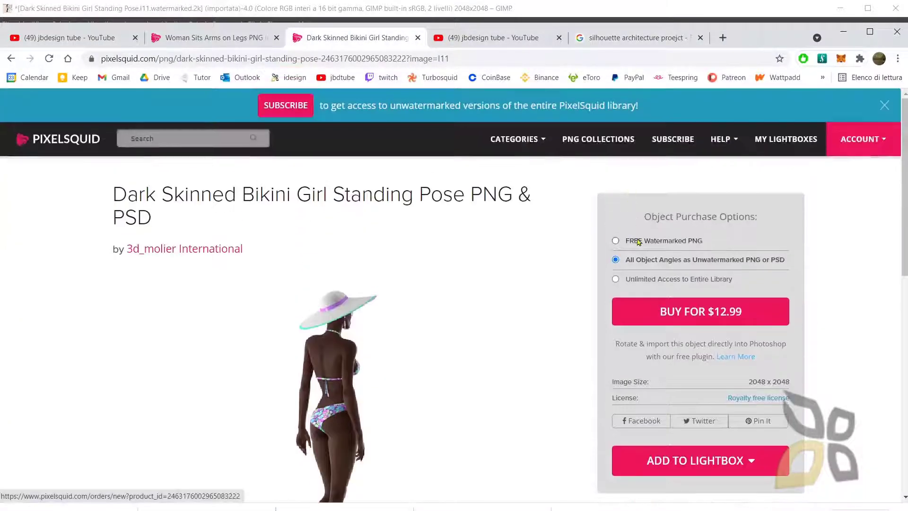
pyautogui.scroll(-3, 372, 291)
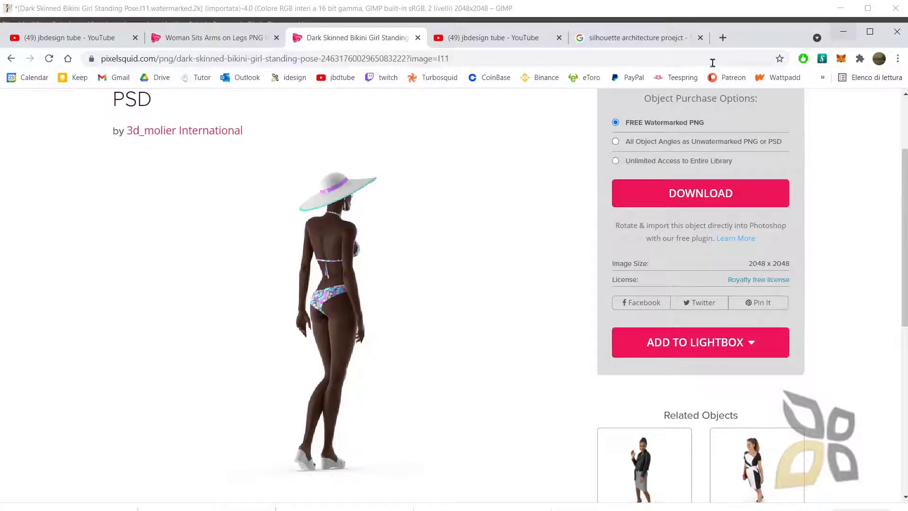
pyautogui.click(521, 46)
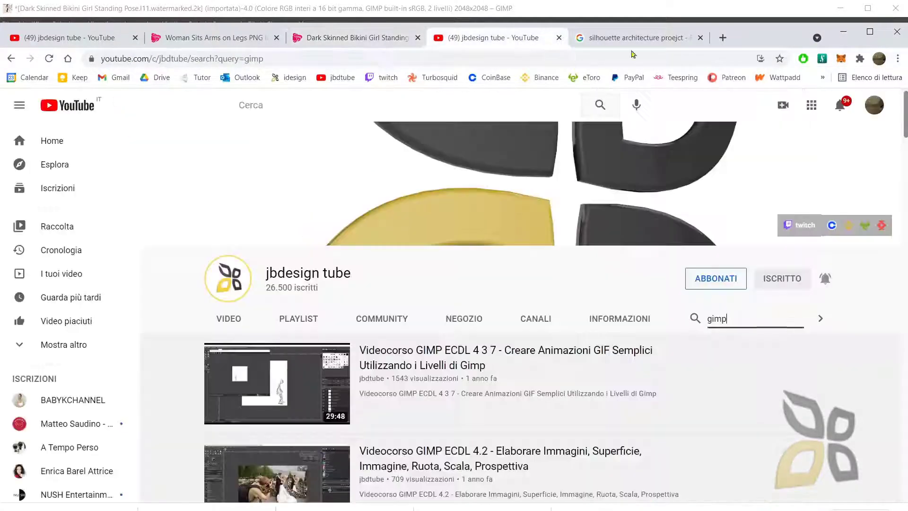
pyautogui.moveTo(753, 49); pyautogui.dragTo(755, 41)
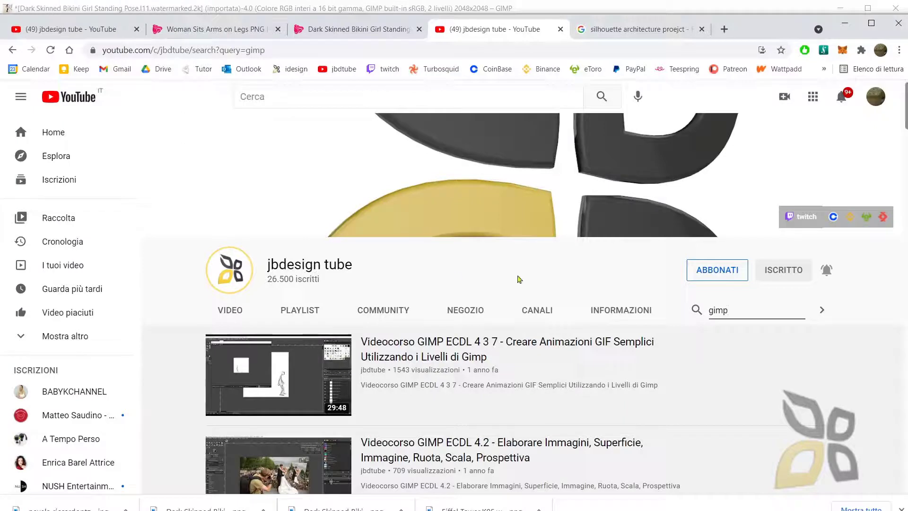
pyautogui.moveTo(479, 371)
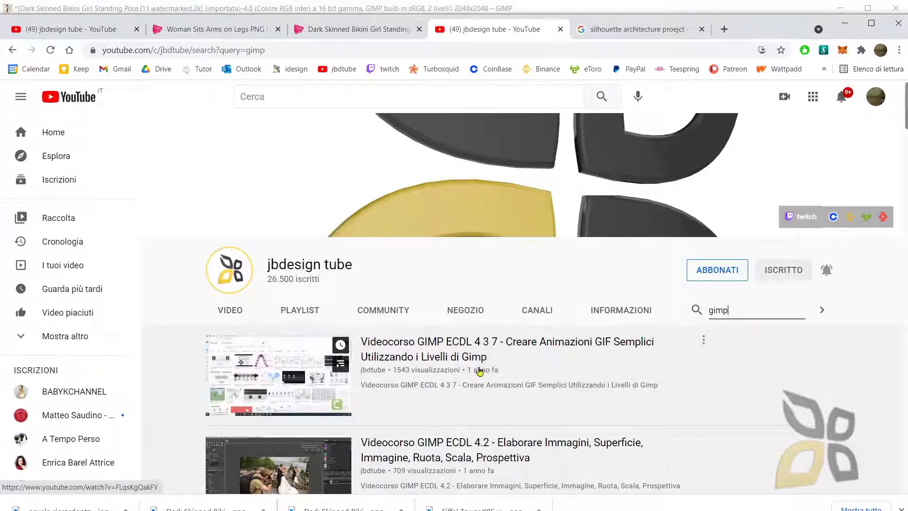